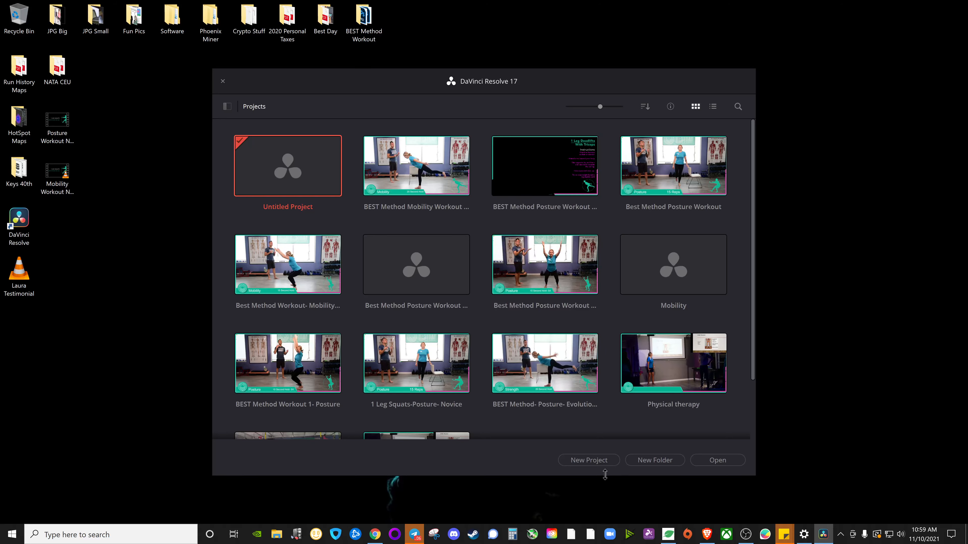
- Create a new project named BEST Method Strength Workout Novice
left_click(593, 463)
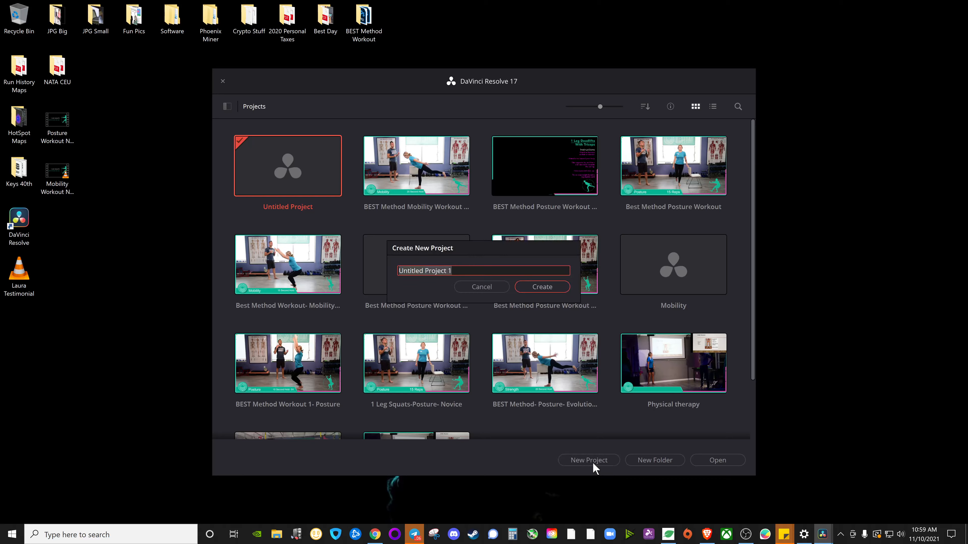
type("Be")
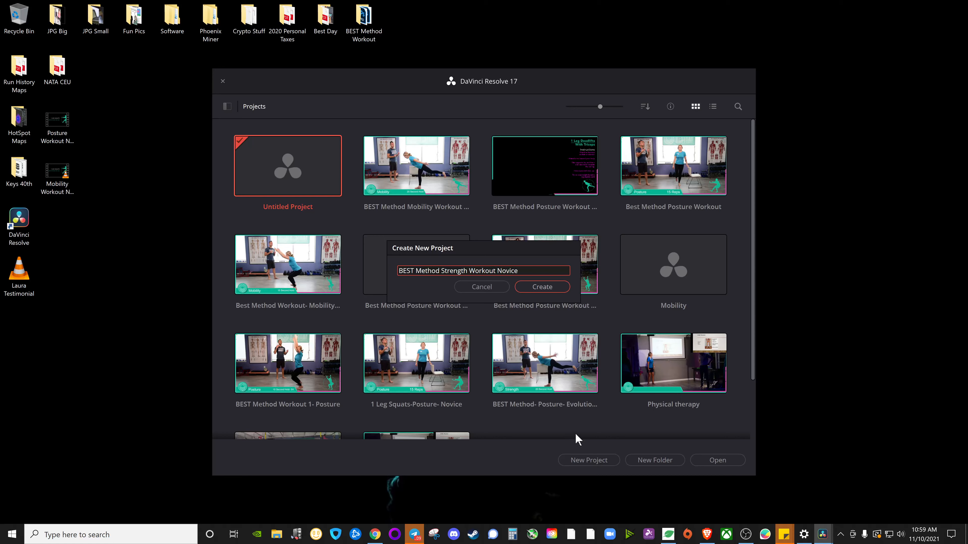
left_click(545, 291)
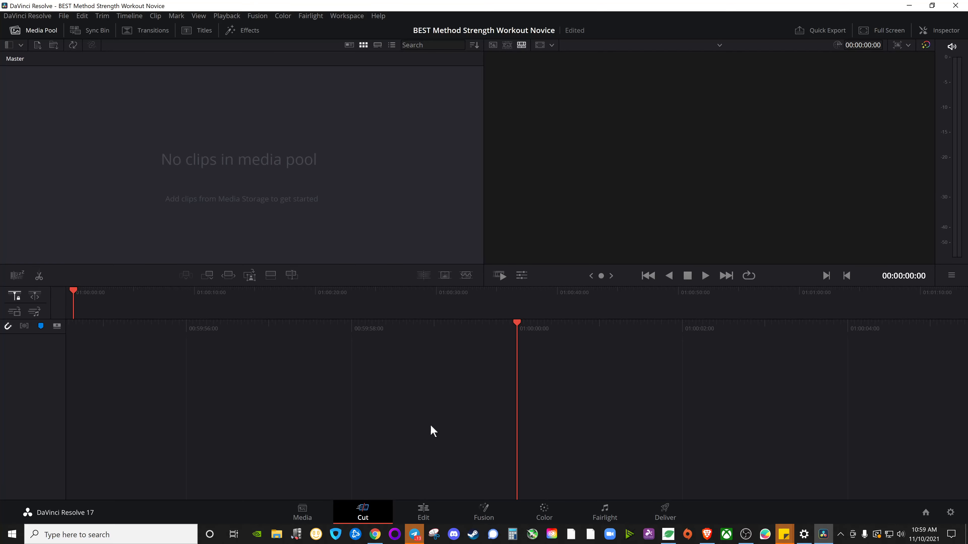
- Switch to File Explorer and open the Strength folder in Raw Videos, inside the desktop folder BEST Method Workout
left_click(277, 535)
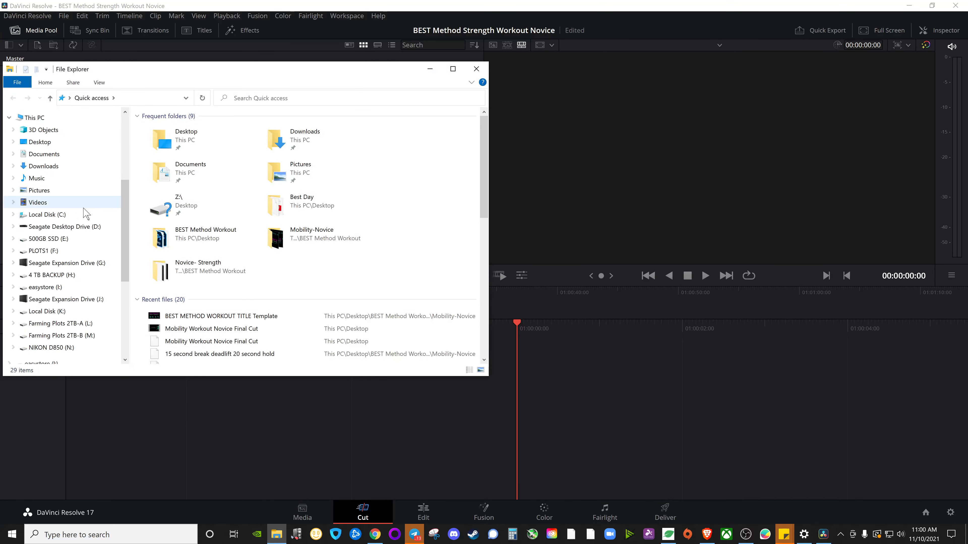
left_click(38, 141)
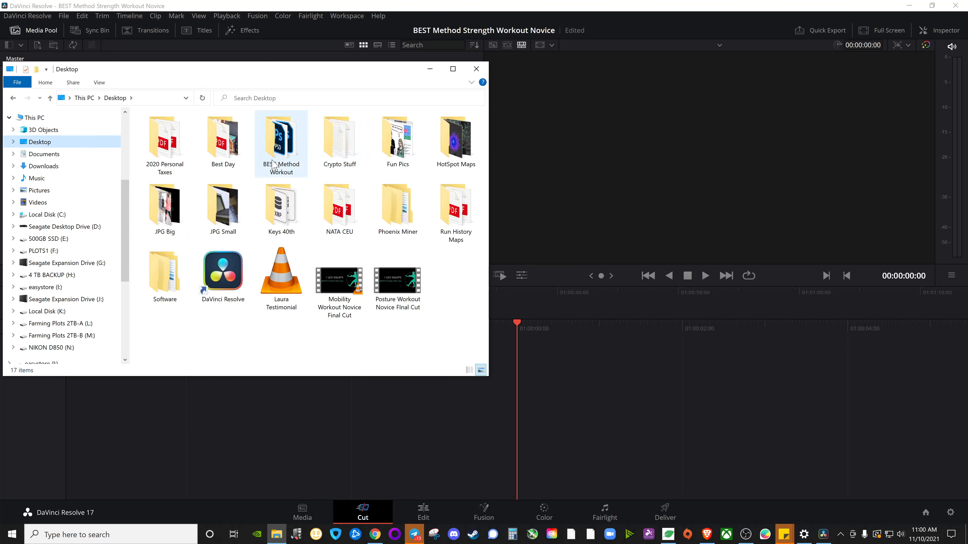
double_click(274, 166)
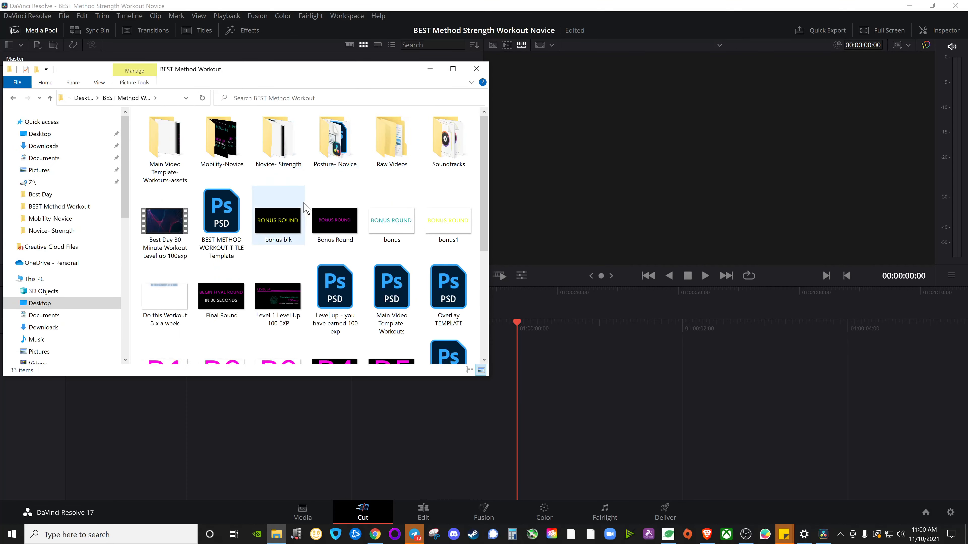
scroll(305, 208, "down", 3)
scroll(314, 194, "up", 3)
double_click(393, 152)
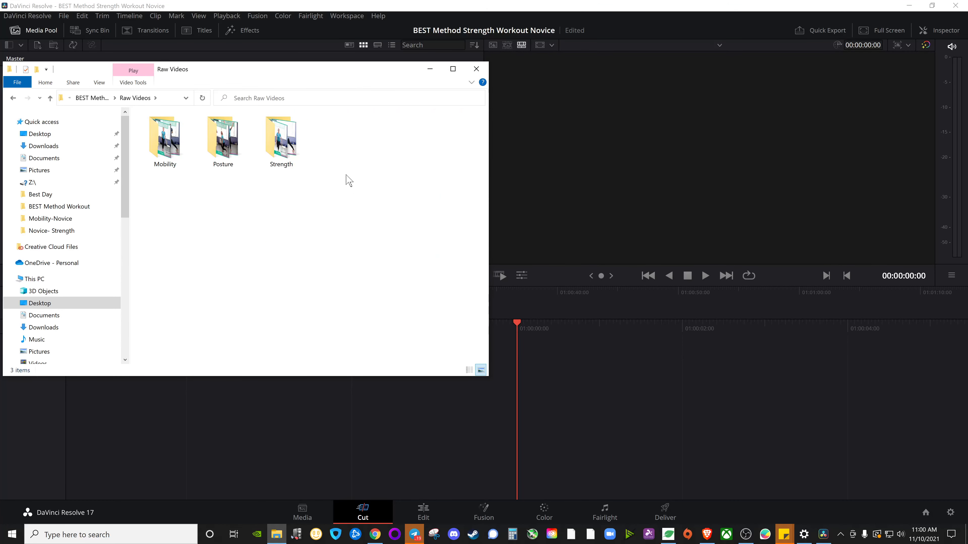
double_click(281, 141)
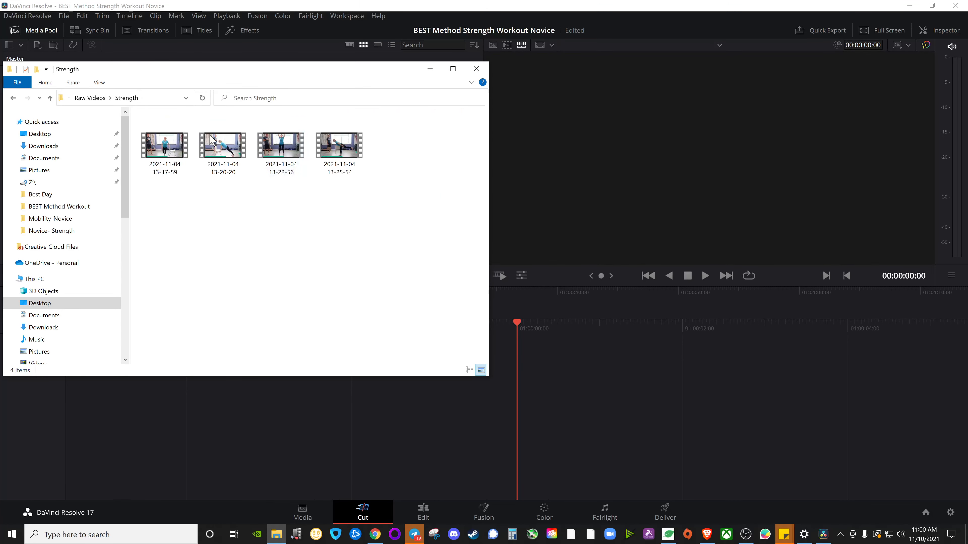
- Import all four Strength videos into the media pool, changing the project frame rate to match, and close the folder window
left_click_drag(226, 73, 665, 102)
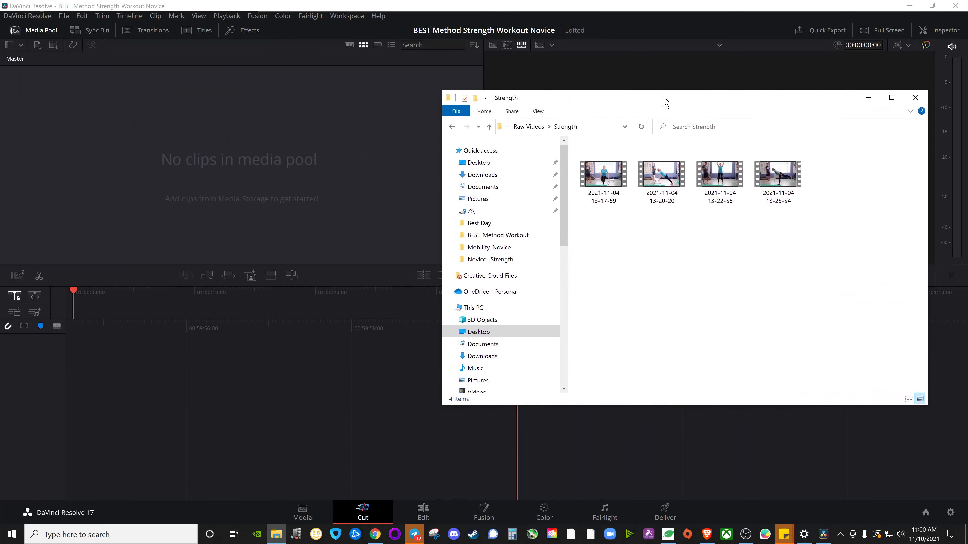
left_click_drag(607, 238, 806, 158)
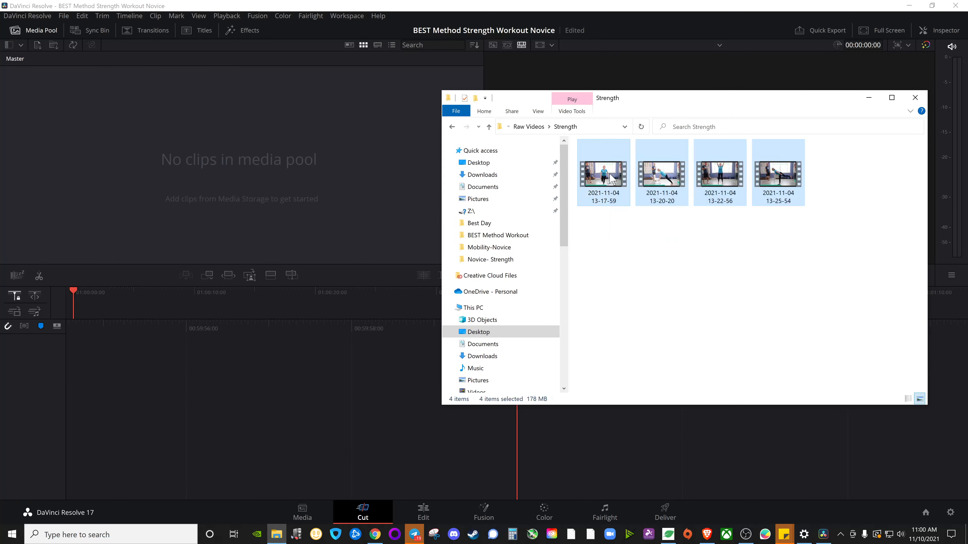
left_click_drag(610, 178, 229, 192)
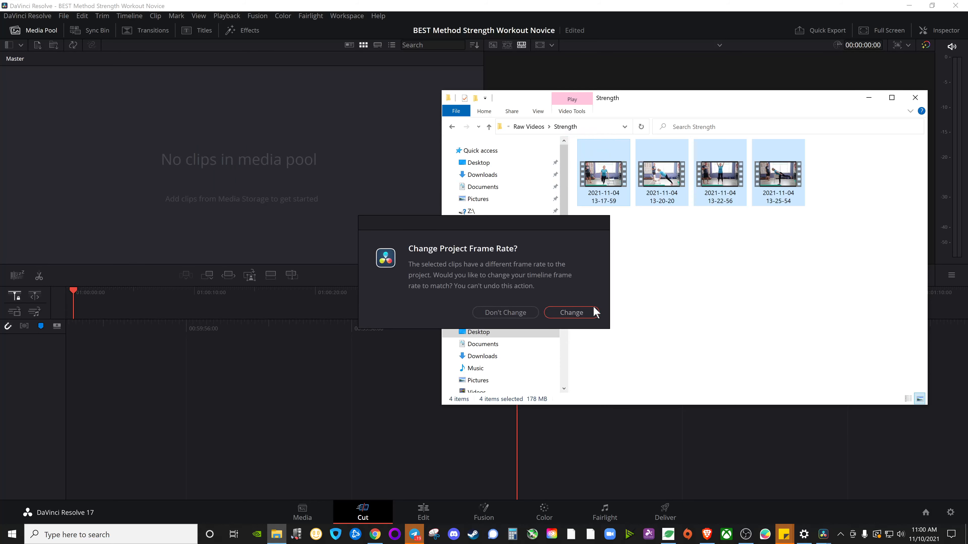
left_click(571, 312)
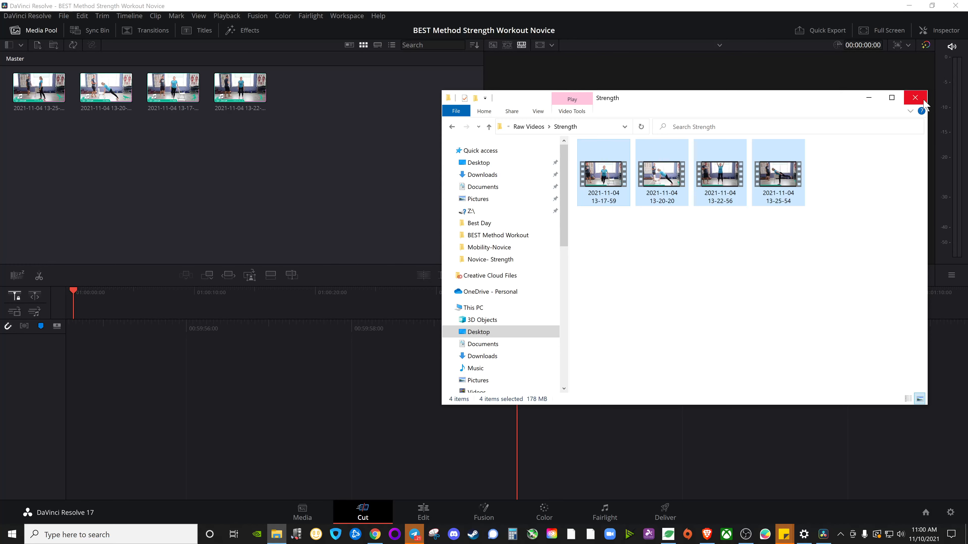
left_click(915, 97)
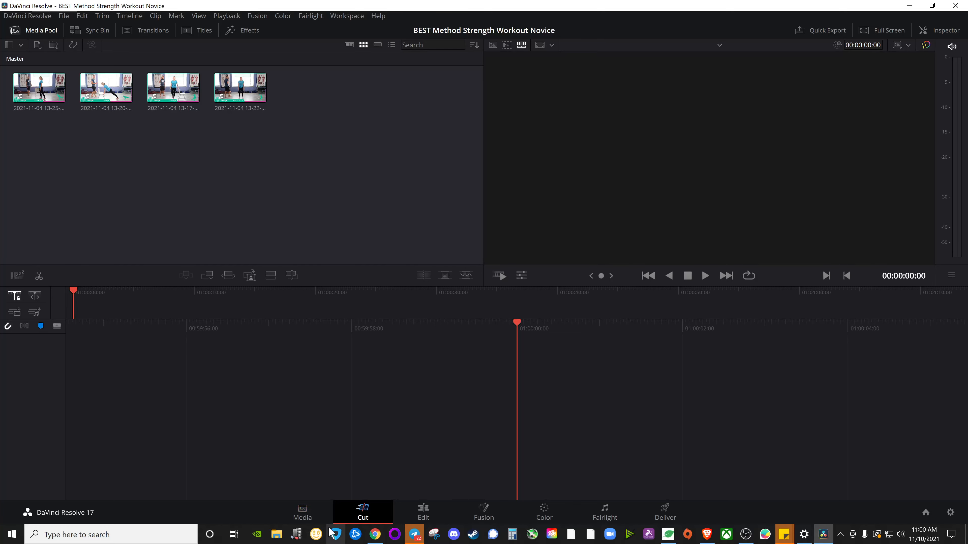
- Import the four Strength Goals images from the Novice- Strength folder in BEST Method Workout into the media pool
left_click(276, 535)
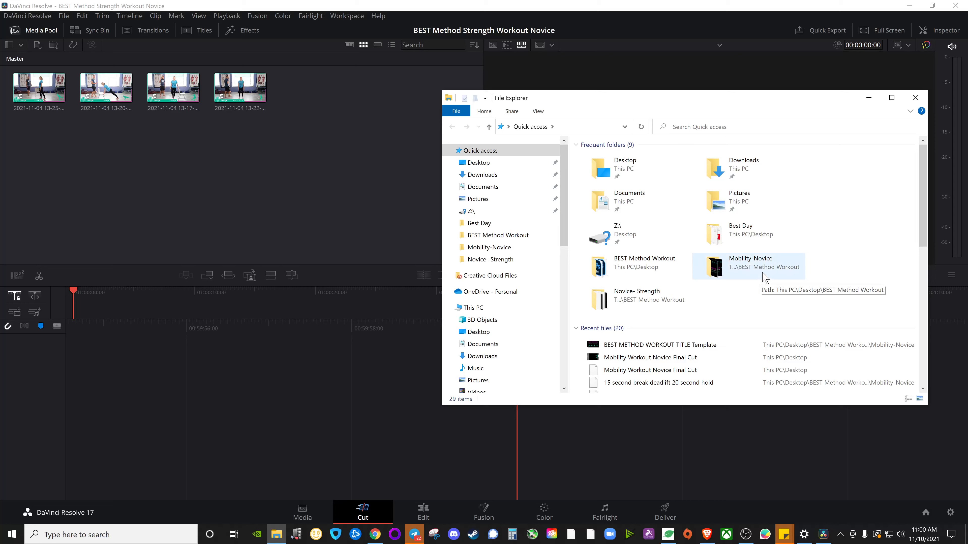
double_click(643, 268)
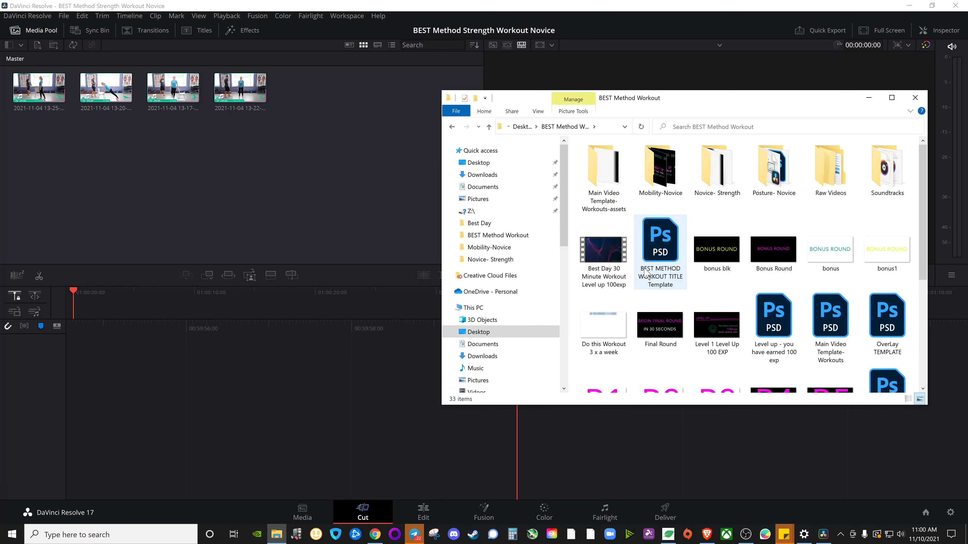
double_click(718, 180)
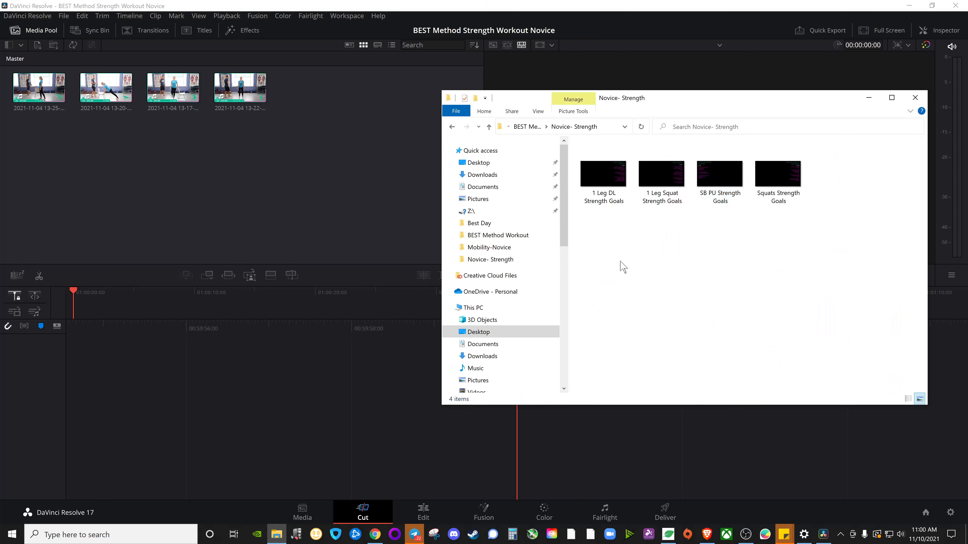
left_click_drag(608, 247, 787, 177)
left_click_drag(605, 177, 244, 184)
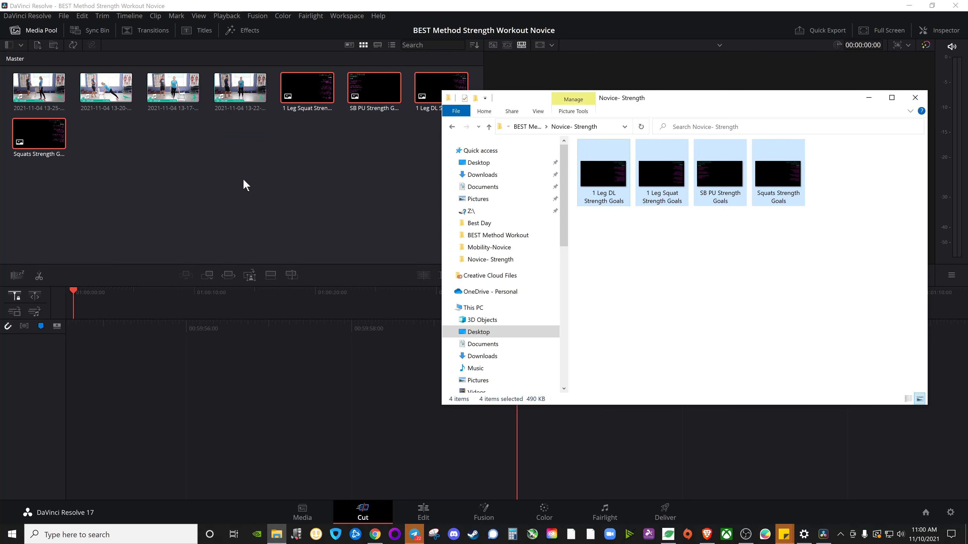
- Import the four General Novice instruction images (1 Leg Deadlift, 1 Leg Squats, SB PU Left, Squat) from the Mobility-Novice folder
left_click(451, 127)
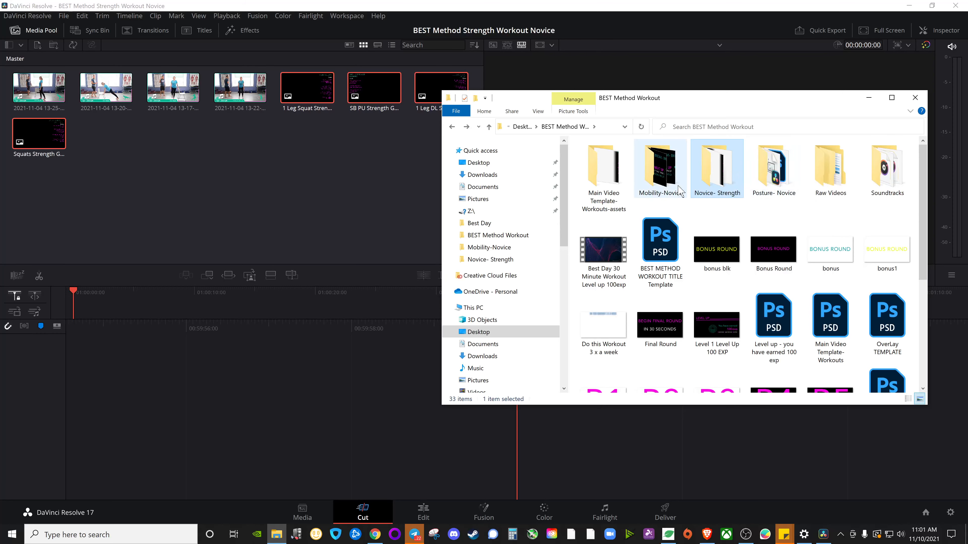
double_click(667, 187)
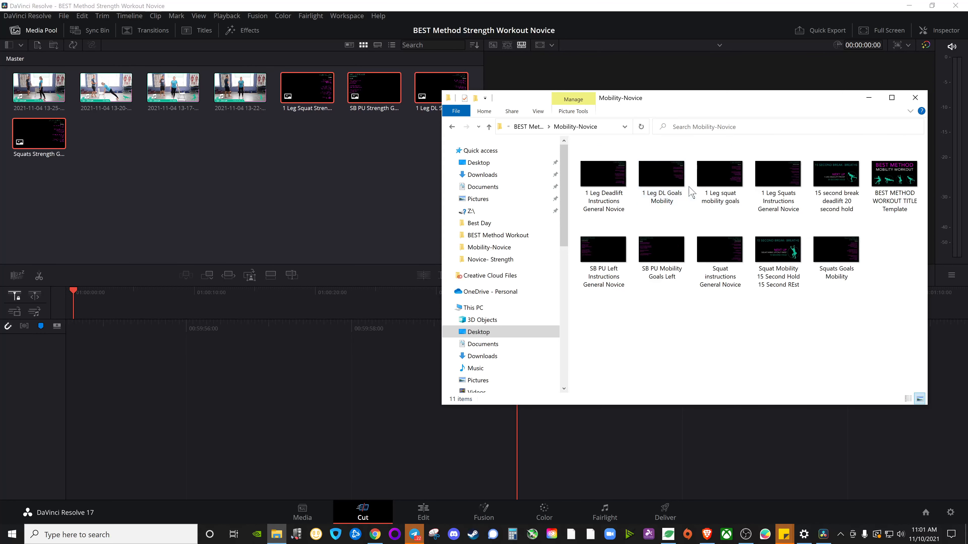
left_click(615, 187)
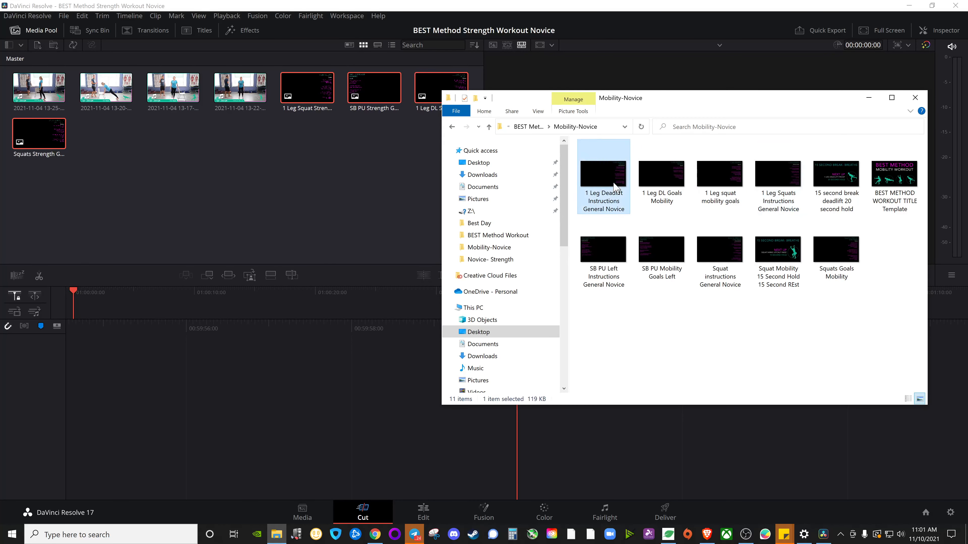
left_click(774, 190, "ctrl")
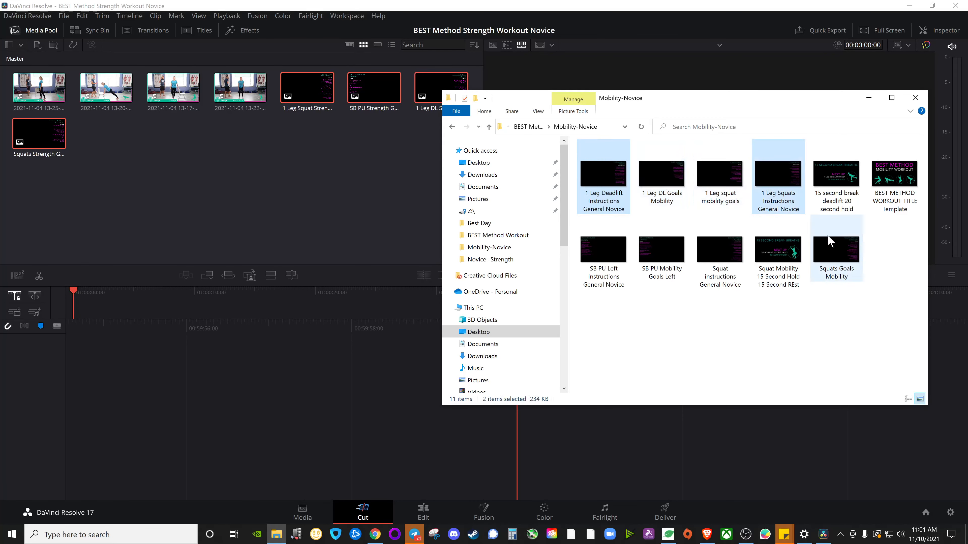
left_click(605, 268, "ctrl")
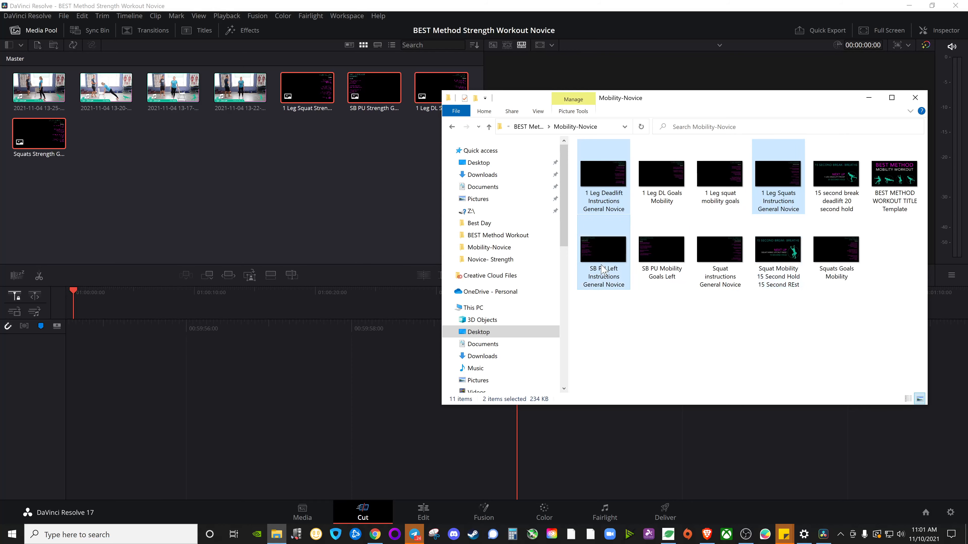
left_click(720, 254, "ctrl")
left_click_drag(612, 178, 261, 180)
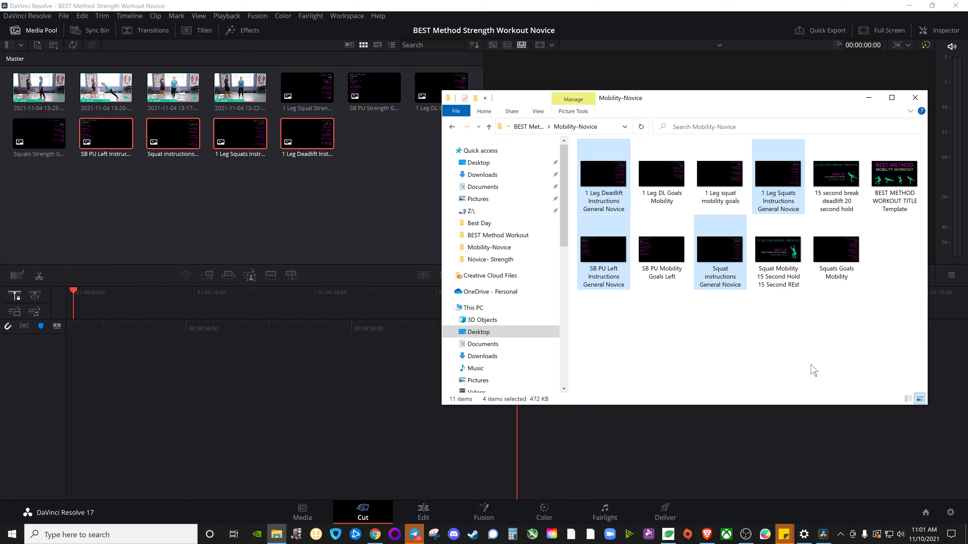
- Import all seven music tracks from the Soundtracks folder into the media pool and close the folder window
left_click(457, 131)
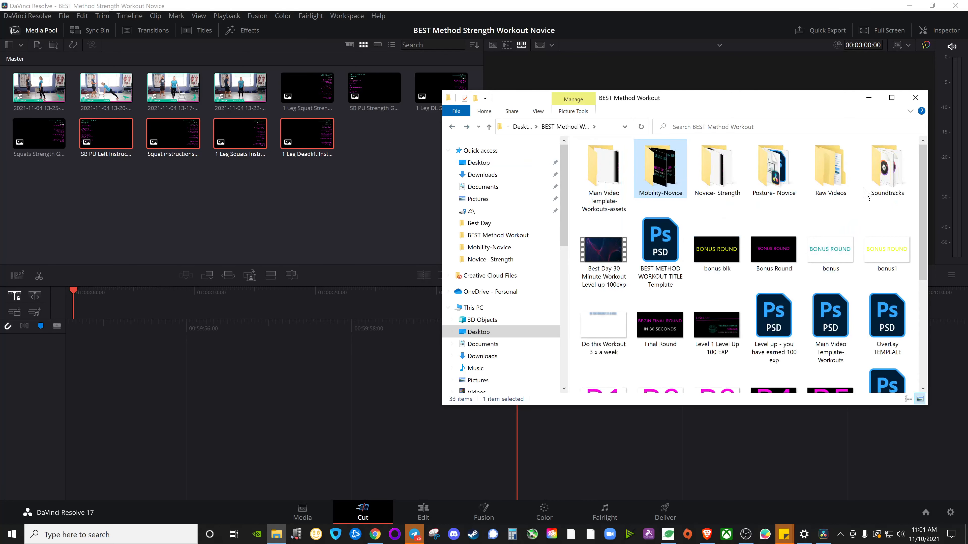
double_click(888, 179)
left_click_drag(683, 252, 393, 226)
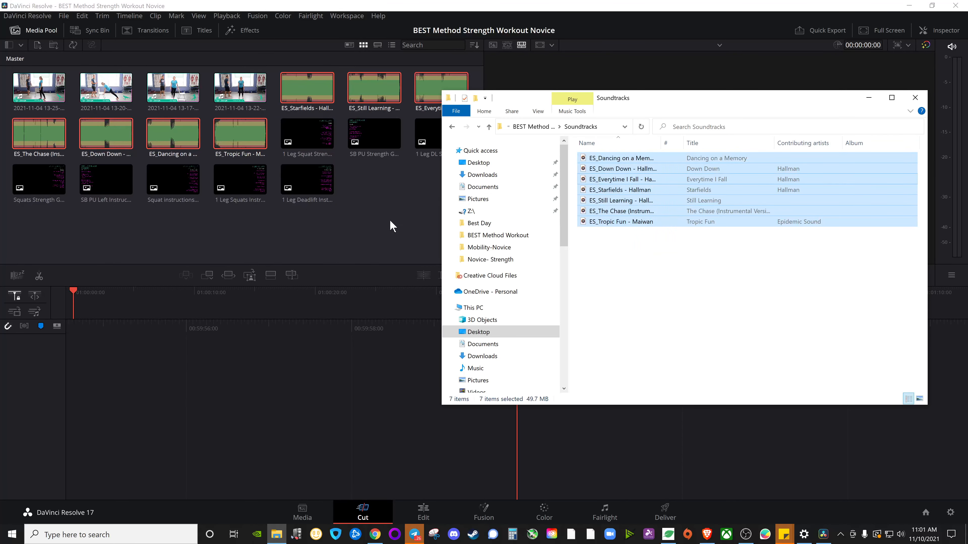
left_click(451, 127)
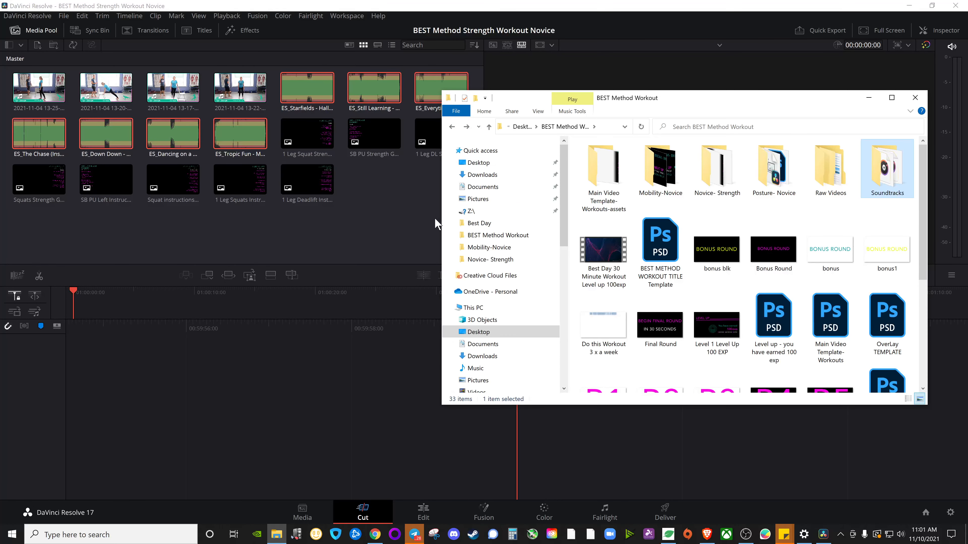
double_click(654, 179)
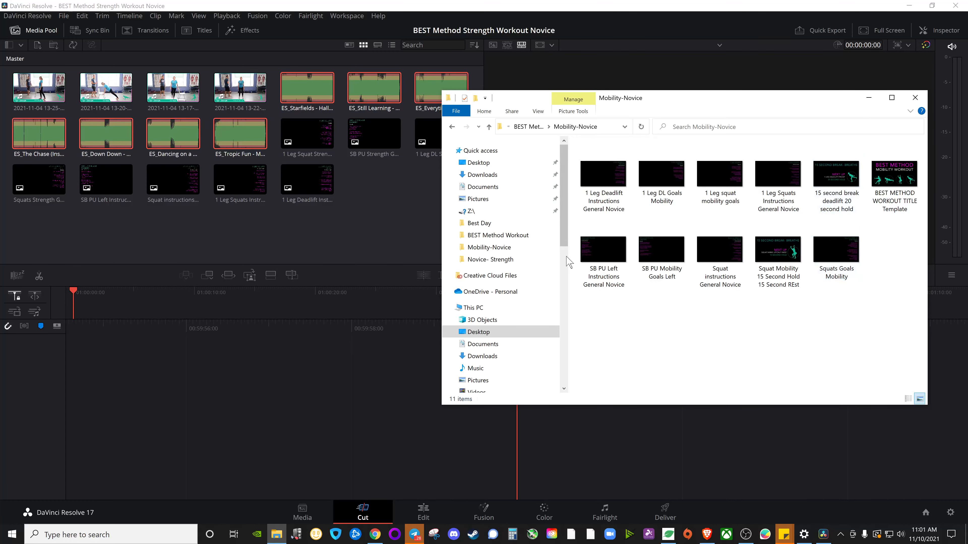
left_click(452, 127)
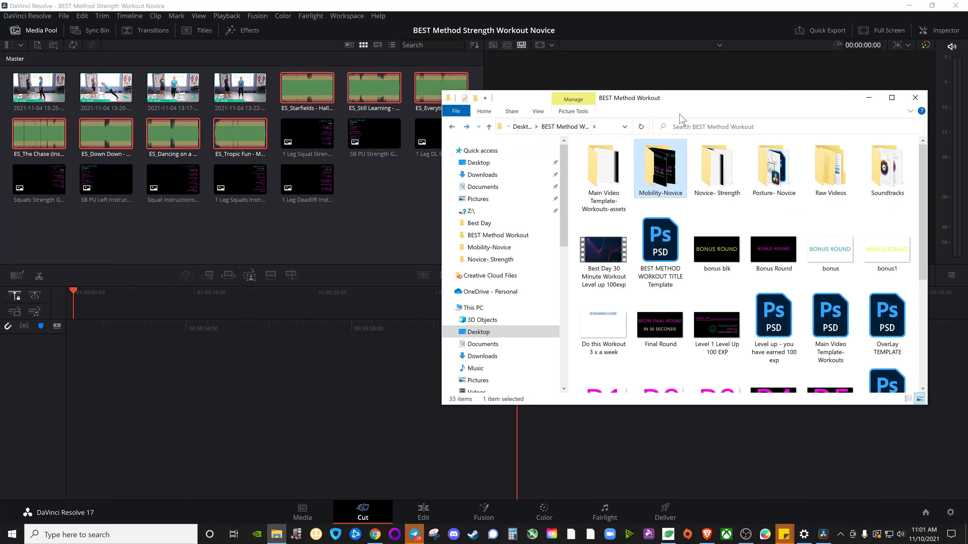
left_click(915, 98)
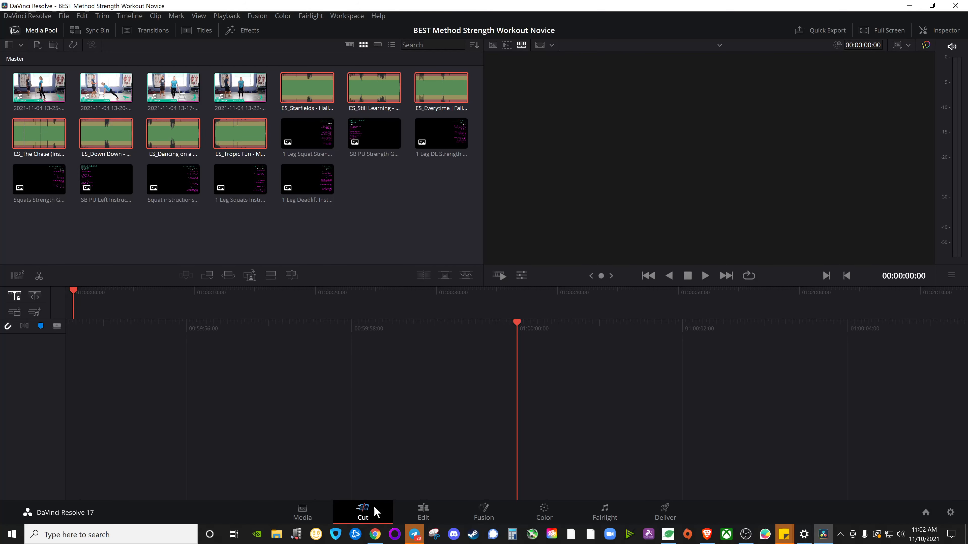
left_click(302, 513)
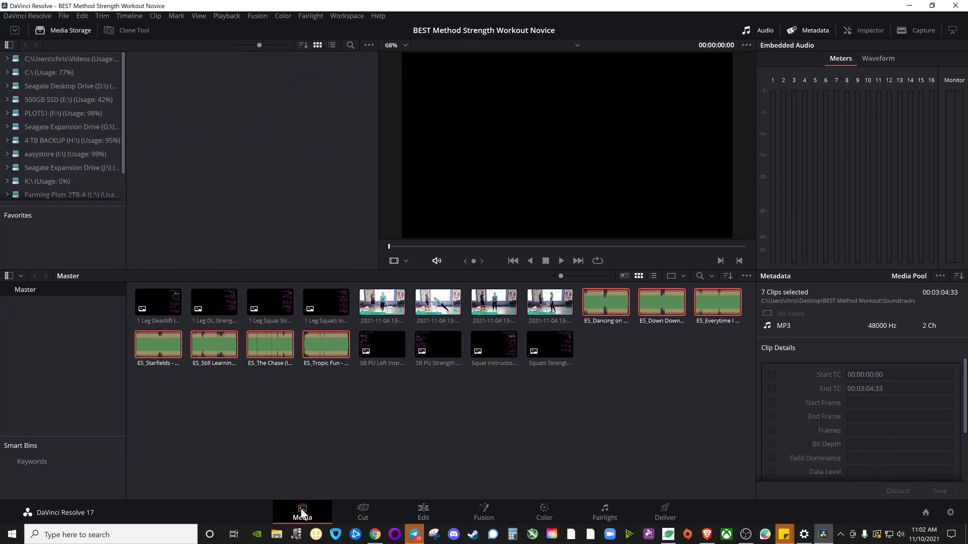
left_click(367, 514)
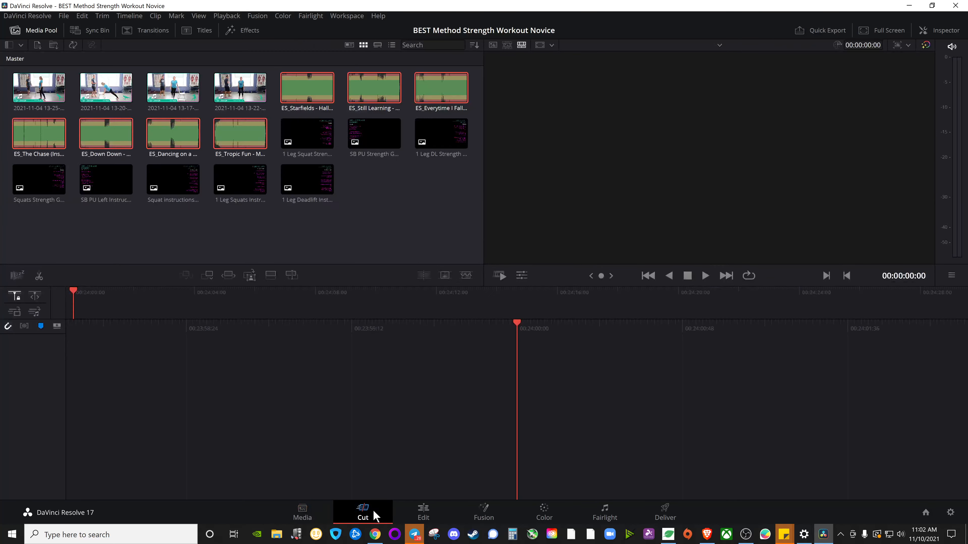
left_click(424, 513)
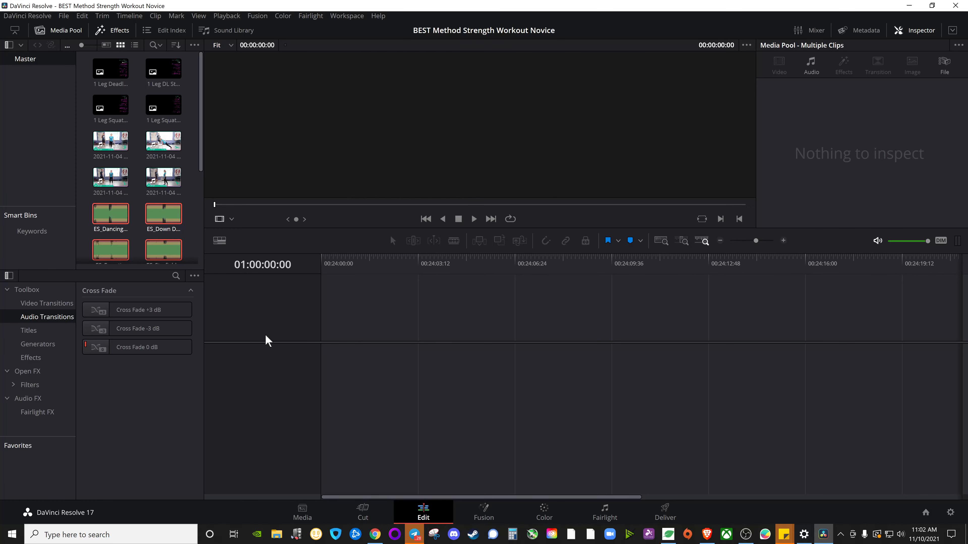
left_click(115, 152)
left_click_drag(115, 152, 364, 358)
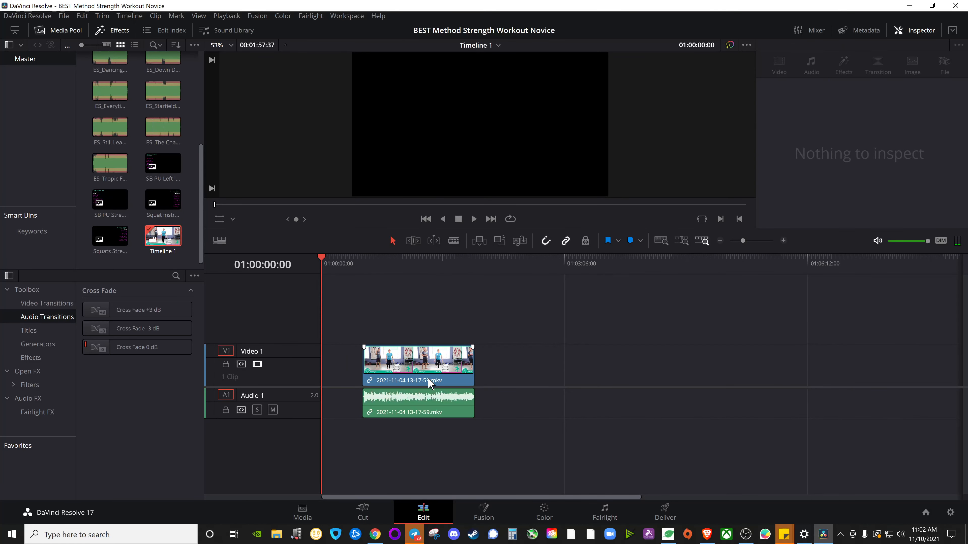
left_click_drag(426, 376, 379, 372)
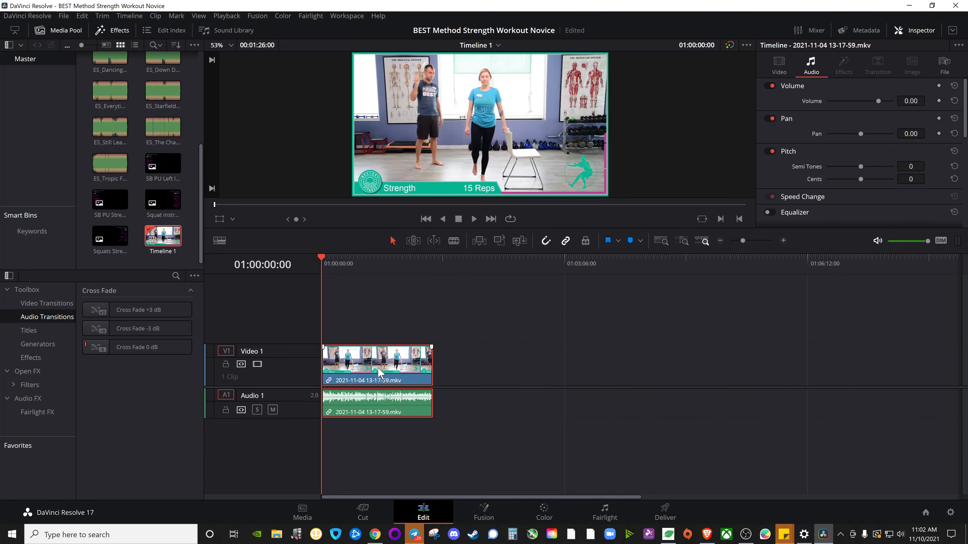
- Play the first few seconds of the timeline from its start to check the opening of the first clip
mouse_move(321, 260)
left_mouse_down()
mouse_move(375, 263)
mouse_move(315, 263)
left_mouse_up()
left_click(473, 218)
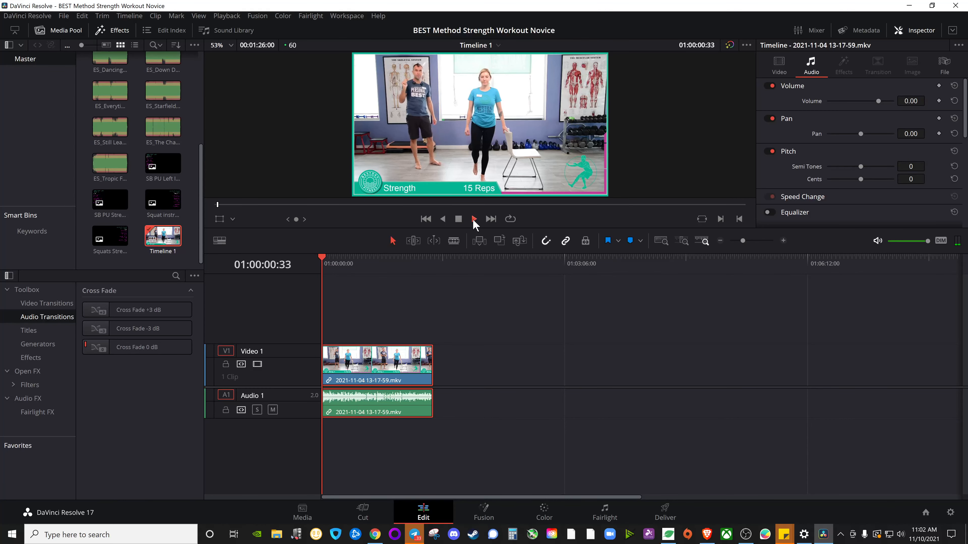
left_click(458, 219)
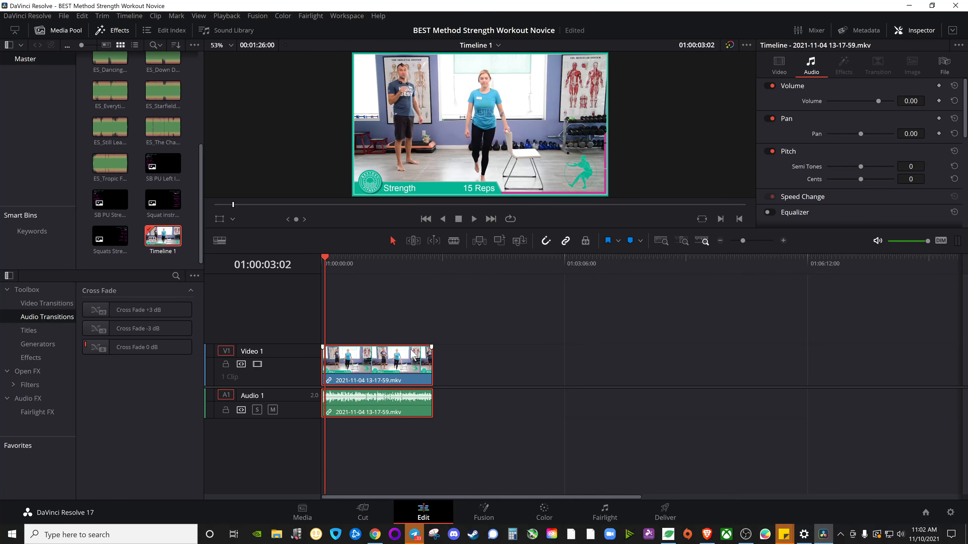
scroll(412, 358, "down", 2)
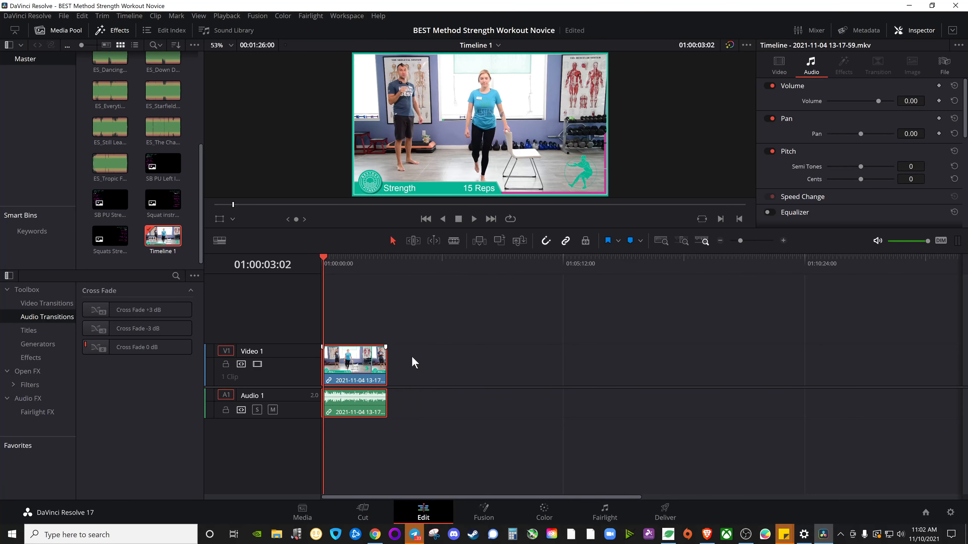
scroll(412, 359, "up", 3)
scroll(412, 358, "down", 3)
scroll(411, 359, "up", 2)
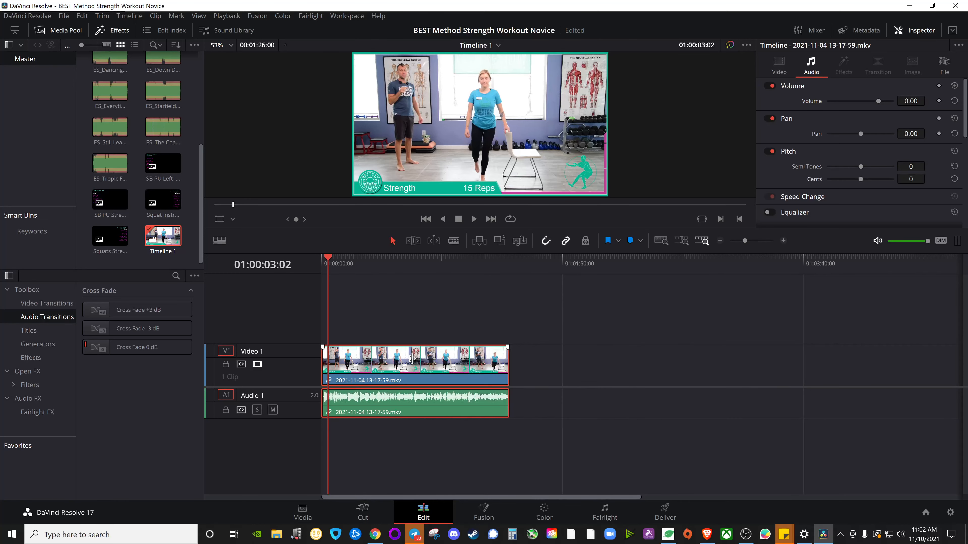
scroll(411, 358, "up", 2)
scroll(415, 385, "up", 1)
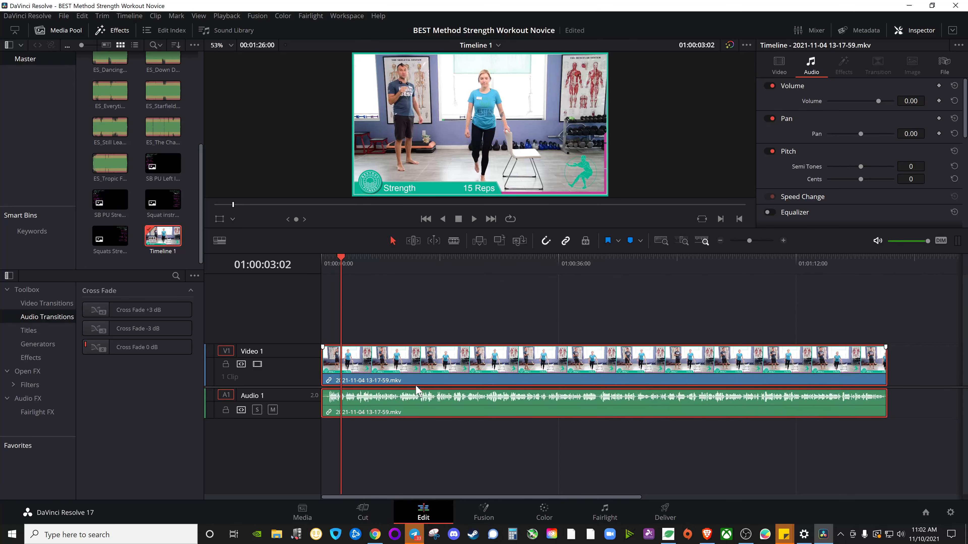
scroll(417, 389, "up", 1)
scroll(417, 389, "down", 3)
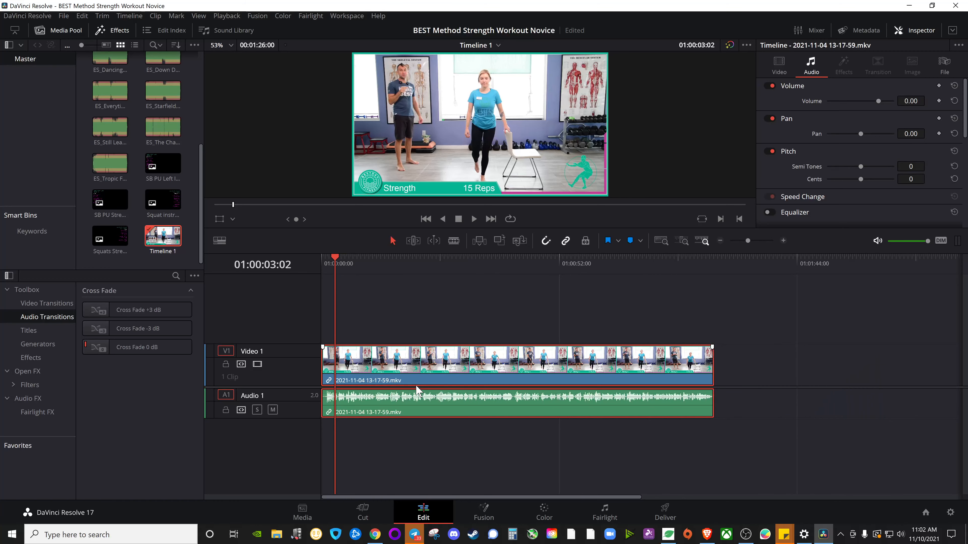
scroll(416, 389, "down", 2)
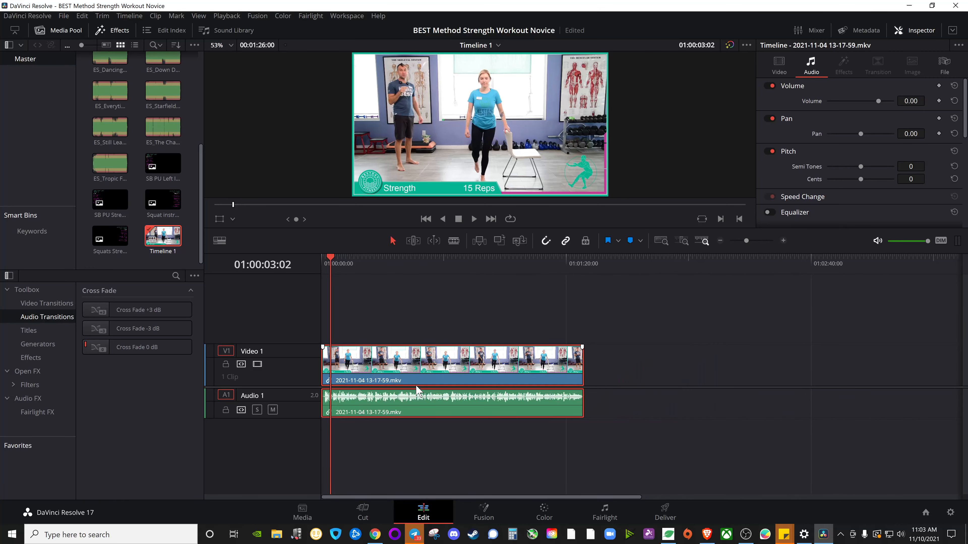
scroll(417, 389, "down", 1)
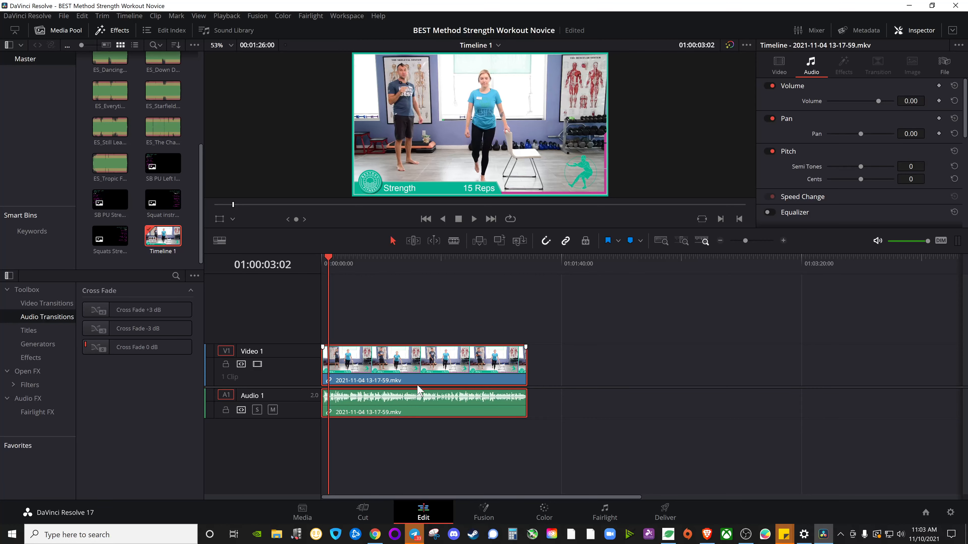
scroll(419, 388, "down", 3)
scroll(421, 389, "up", 3)
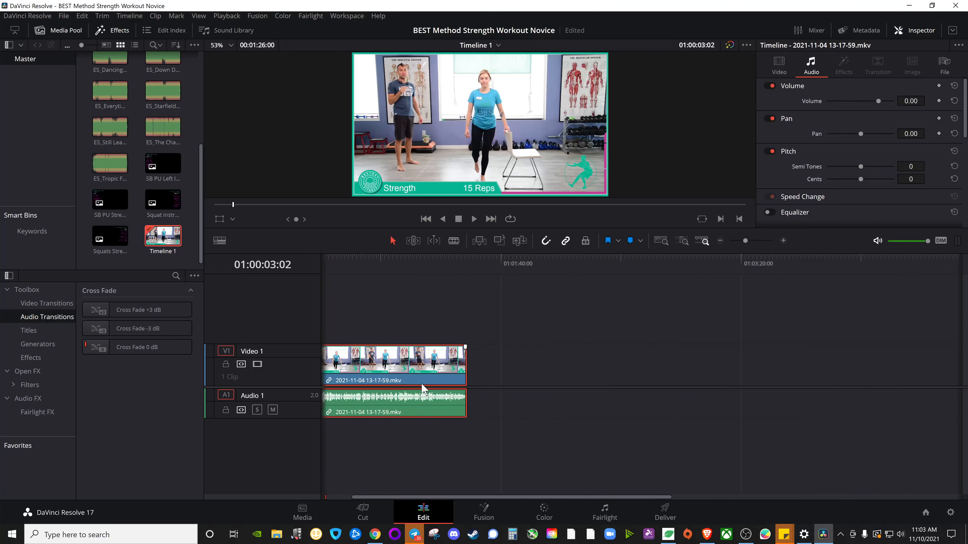
scroll(423, 389, "down", 3)
scroll(425, 389, "up", 3)
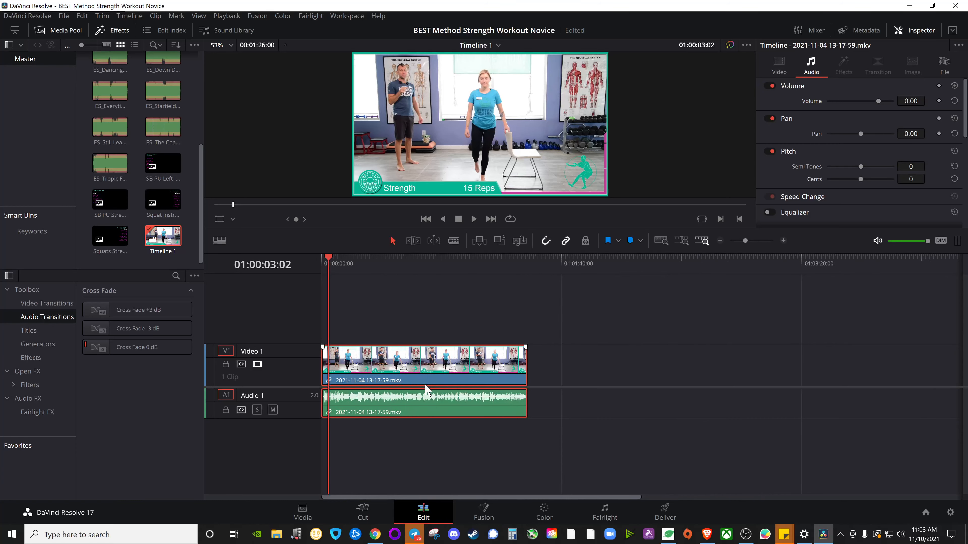
scroll(180, 179, "up", 5)
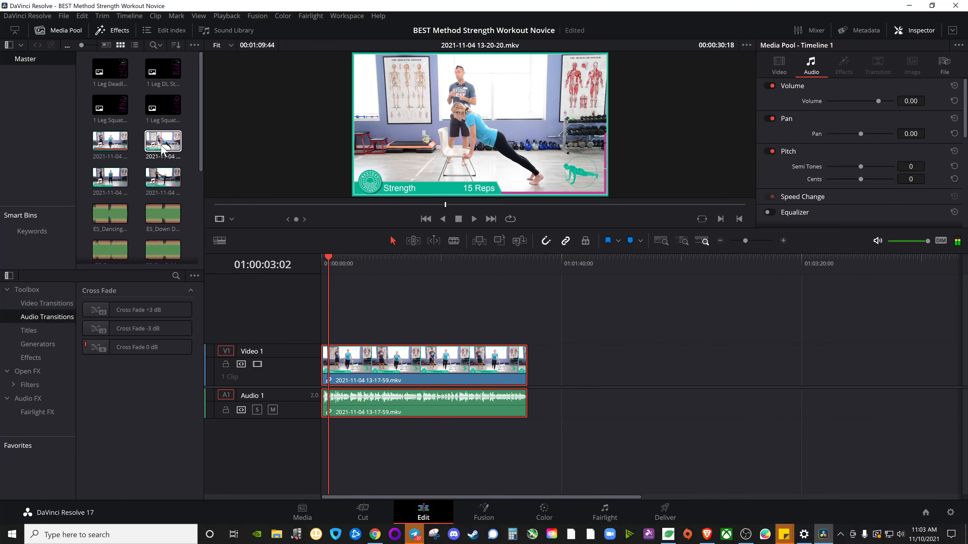
left_click_drag(163, 149, 548, 369)
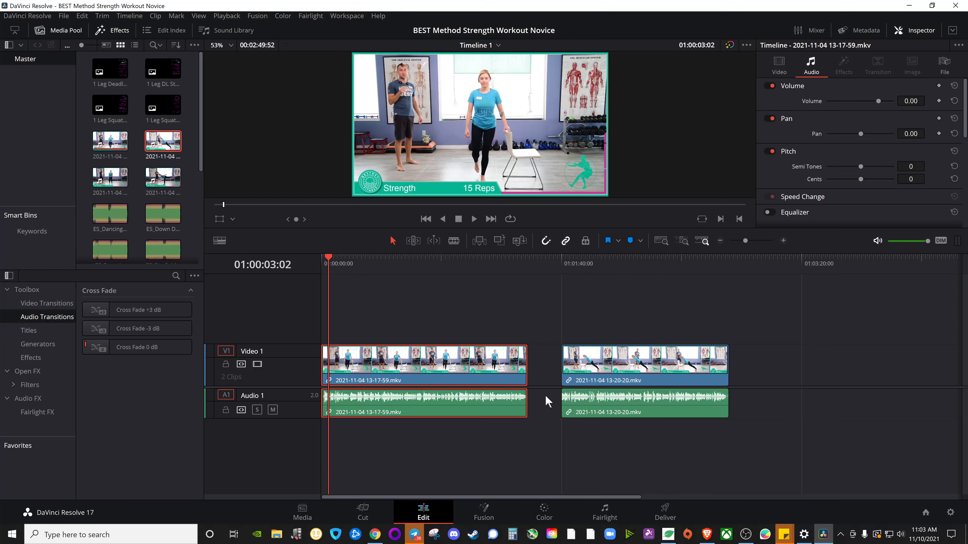
left_click(112, 186)
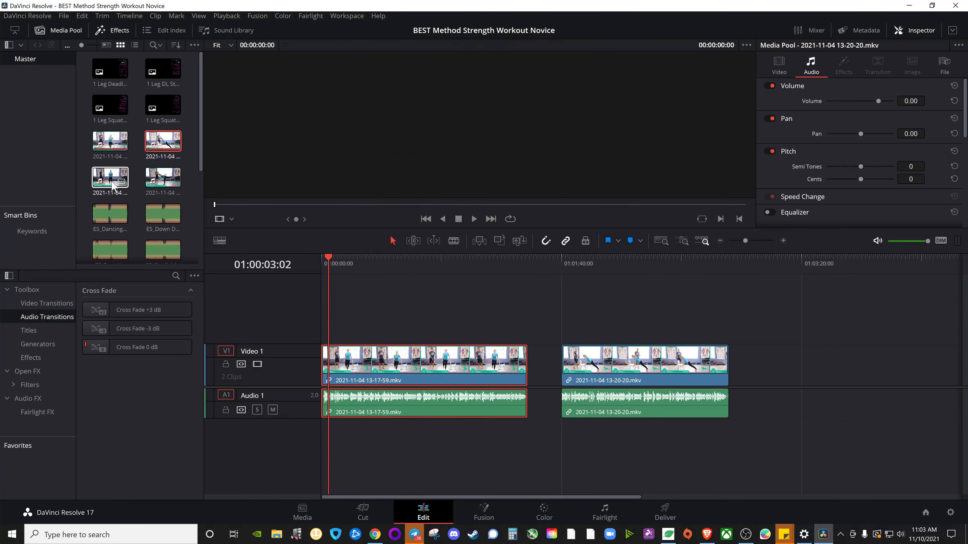
left_click_drag(112, 185, 756, 382)
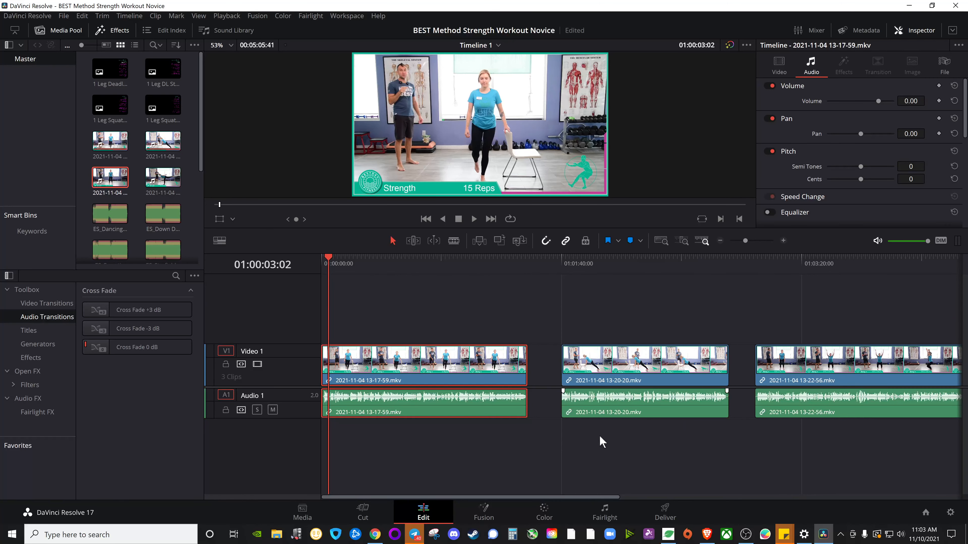
scroll(601, 442, "right", 10)
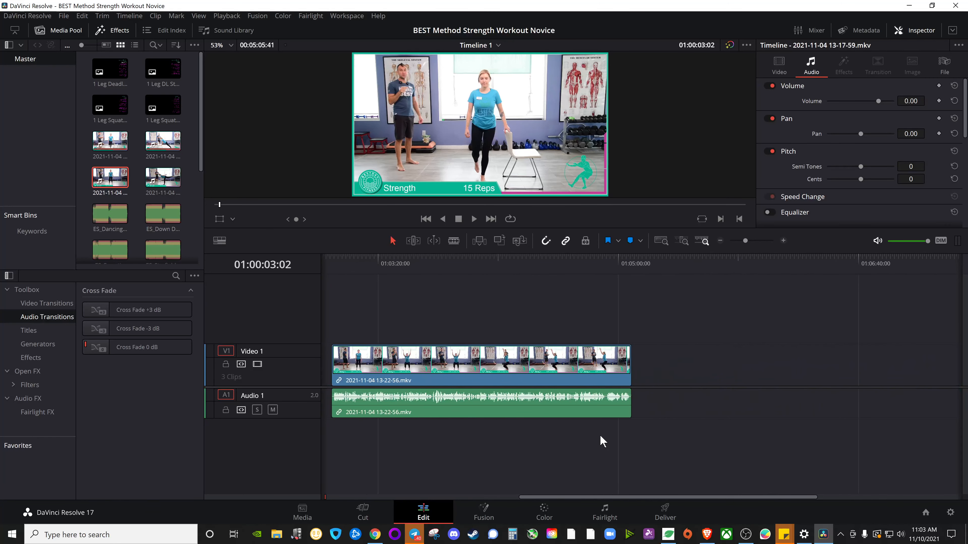
left_click_drag(163, 178, 720, 376)
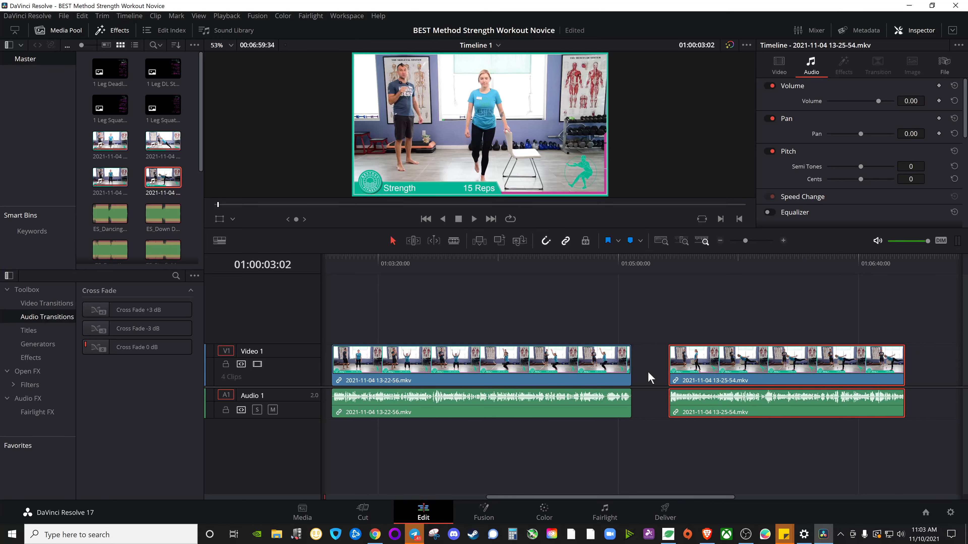
- Place the 1 Leg Squats Instructions General Novice image on a new Video 2 track above the first clip
left_click_drag(616, 498, 418, 496)
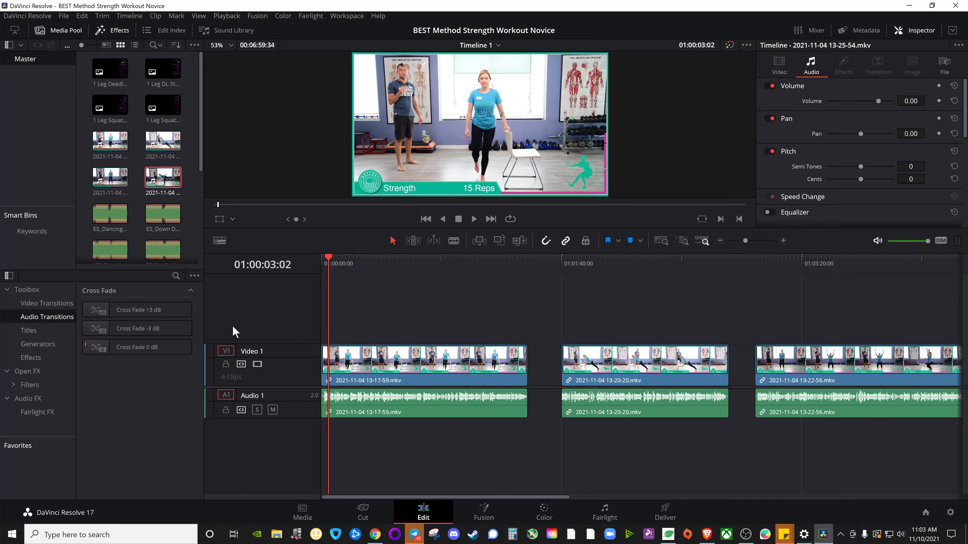
left_click(167, 110)
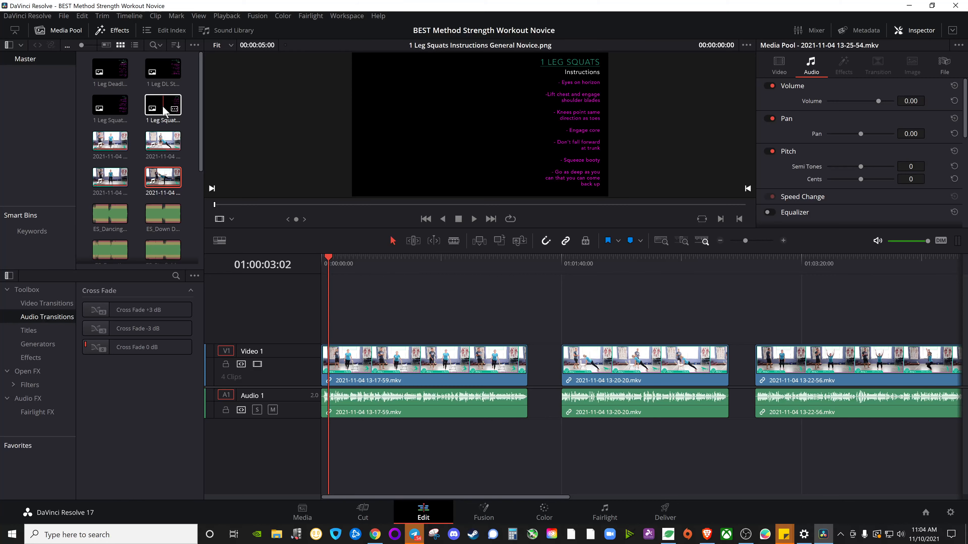
left_click_drag(164, 111, 347, 328)
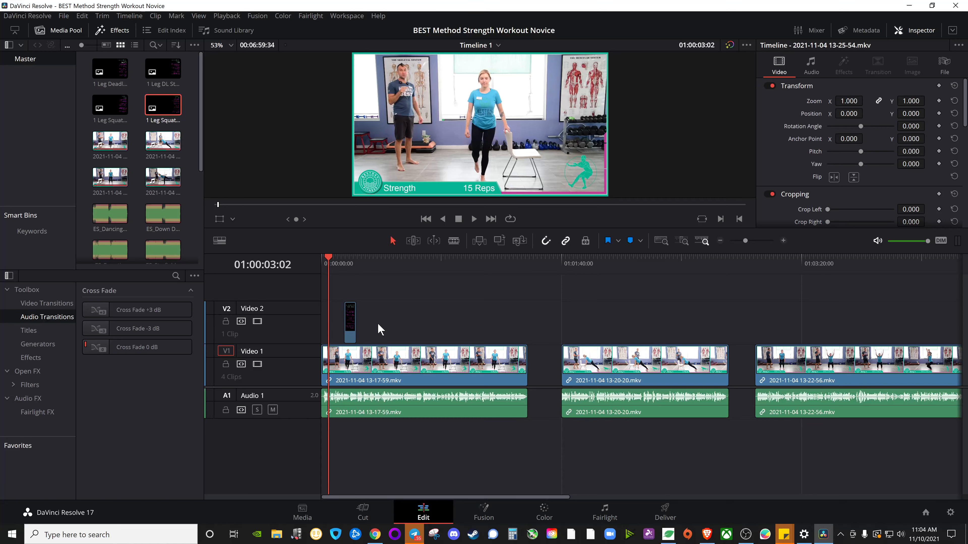
- Extend the 1 Leg Squats instructions image at both ends so it runs from about 7 s to about 18 s
scroll(349, 340, "up", 4)
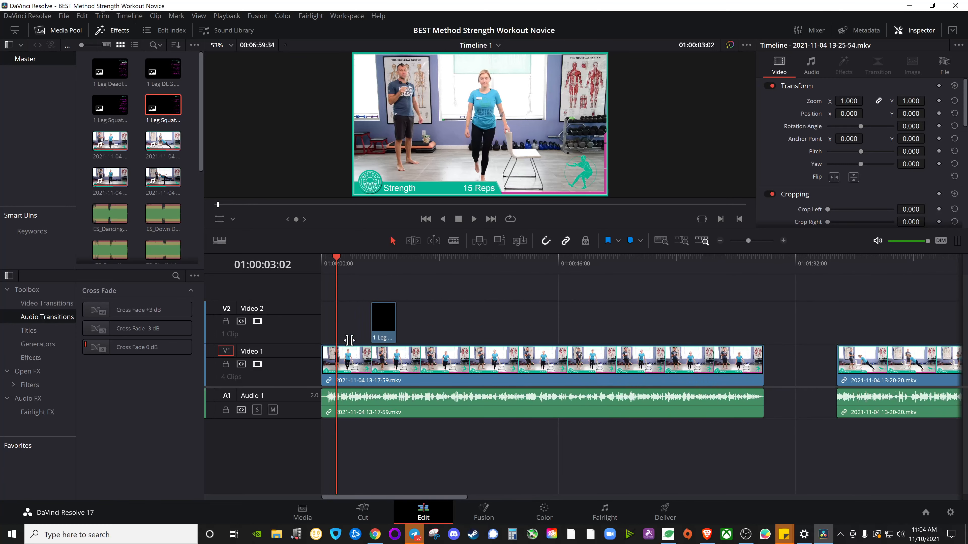
scroll(335, 371, "up", 1)
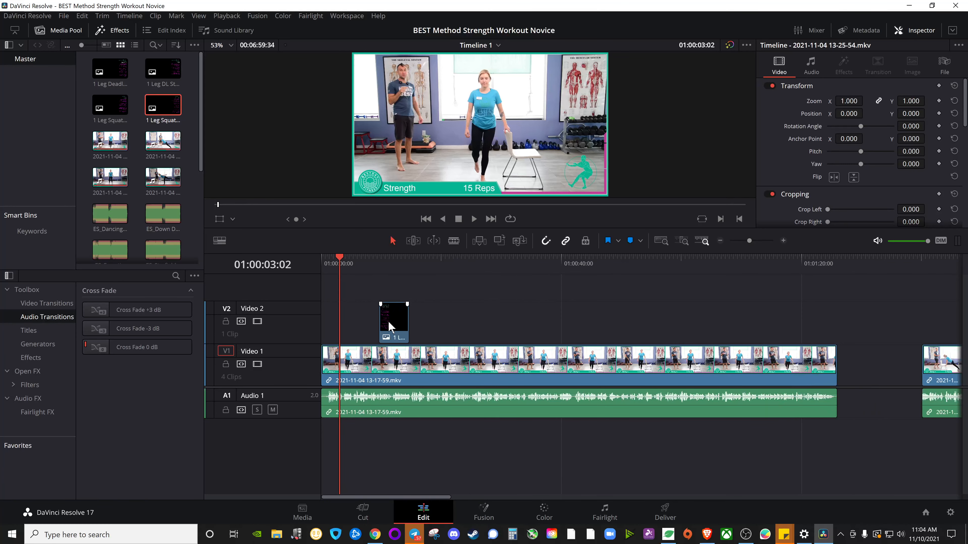
left_click(394, 322)
left_click_drag(377, 321, 430, 317)
- Play the timeline from the start of the 1 Leg Squats instructions image to just past its end
left_click(341, 257)
left_click_drag(342, 260, 368, 259)
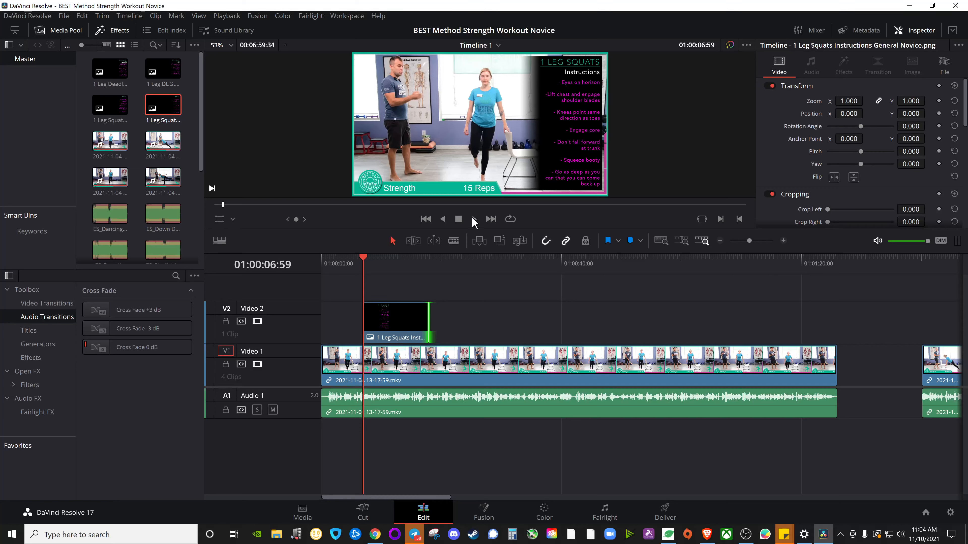
left_click(473, 220)
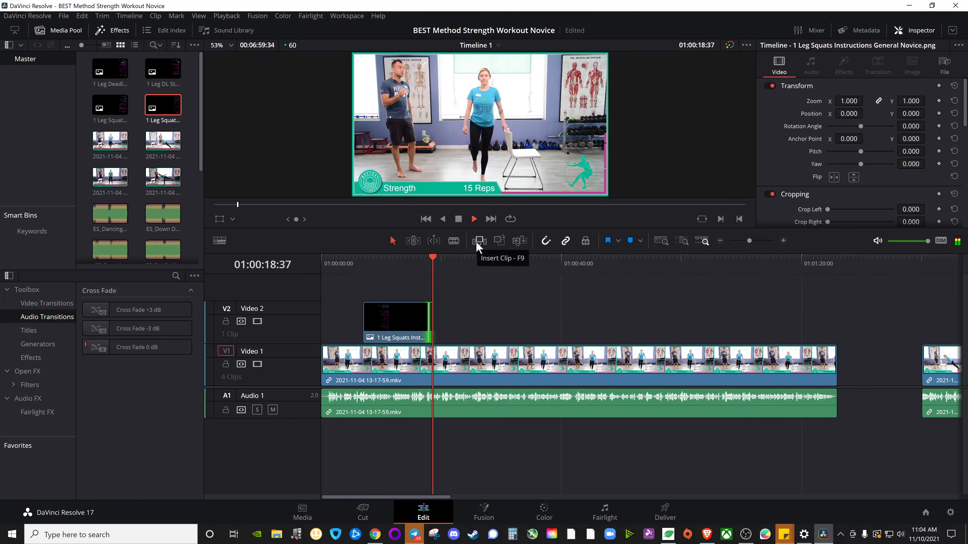
left_click(458, 219)
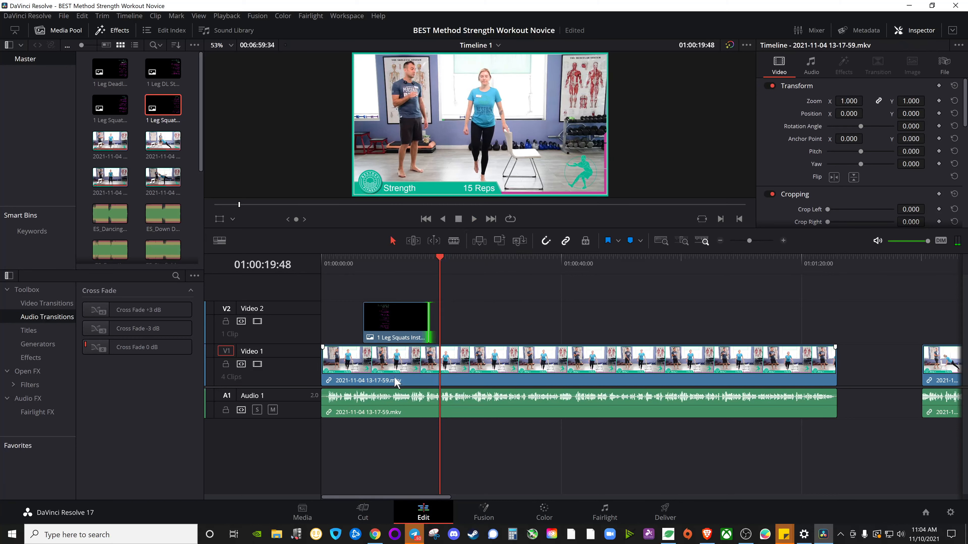
- Add a Non-Additive Dissolve video transition to the end of the 1 Leg Squats instructions image on Video 2
mouse_move(439, 258)
left_mouse_down()
mouse_move(414, 256)
mouse_move(430, 259)
left_mouse_up()
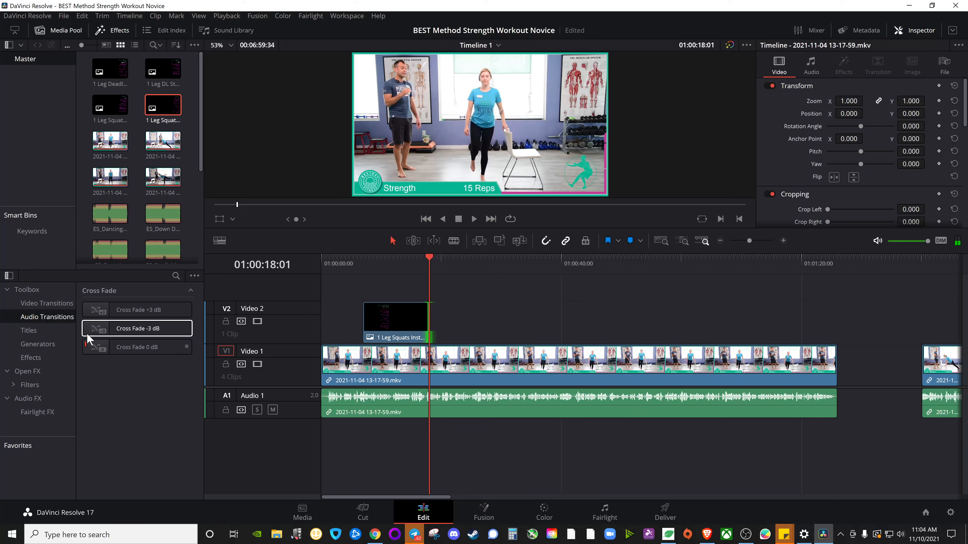
left_click(58, 304)
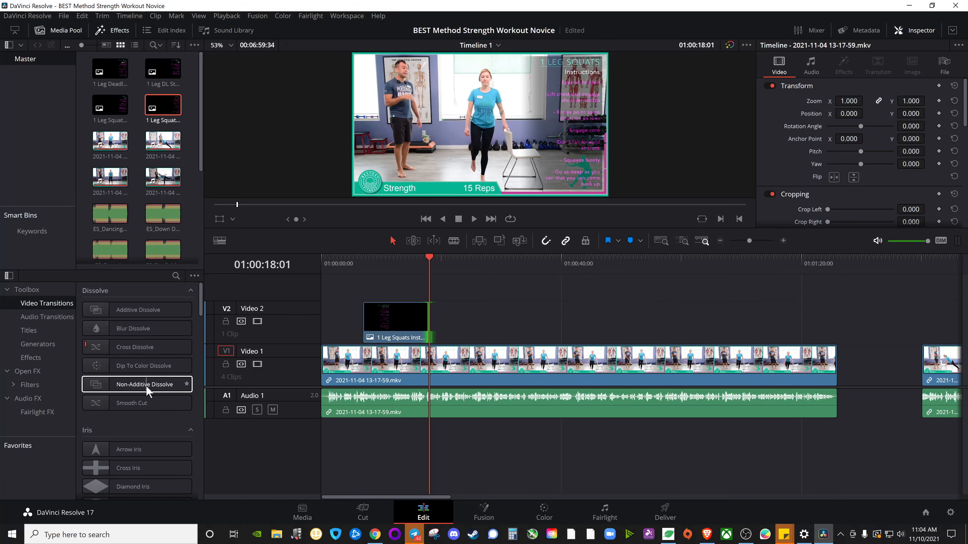
left_click_drag(129, 383, 427, 327)
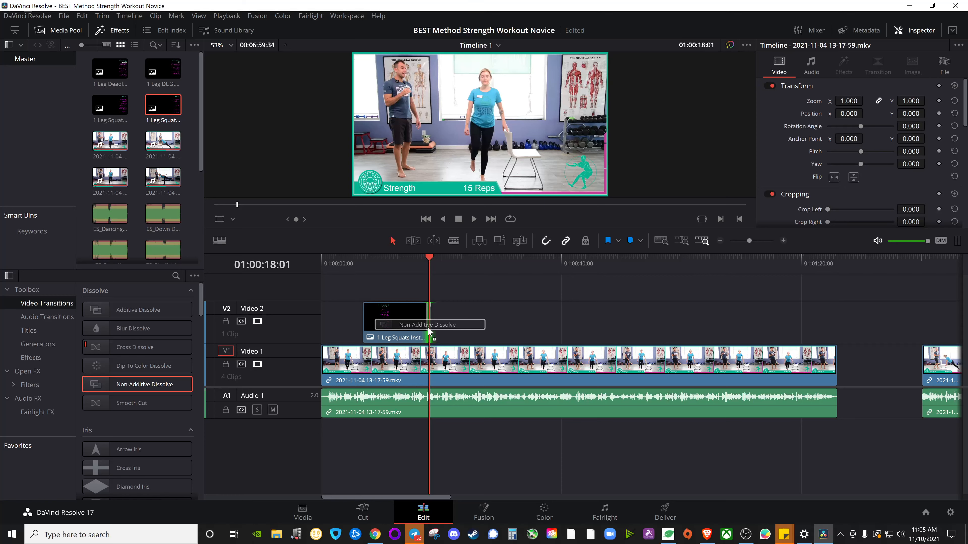
left_click_drag(428, 330, 421, 331)
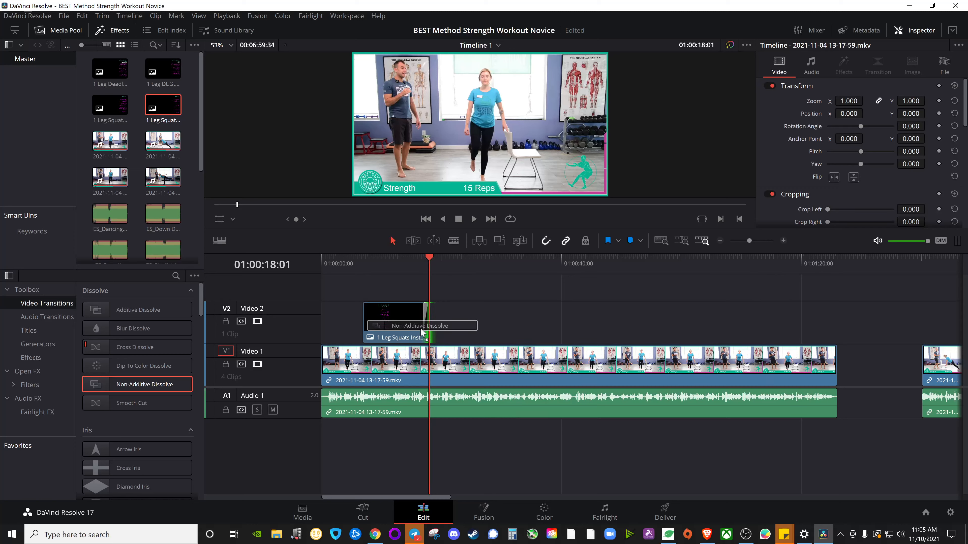
left_click_drag(422, 331, 419, 327)
- Add a Non-Additive Dissolve transition to the start of the 1 Leg Squats instructions image on Video 2
left_click_drag(430, 258, 361, 262)
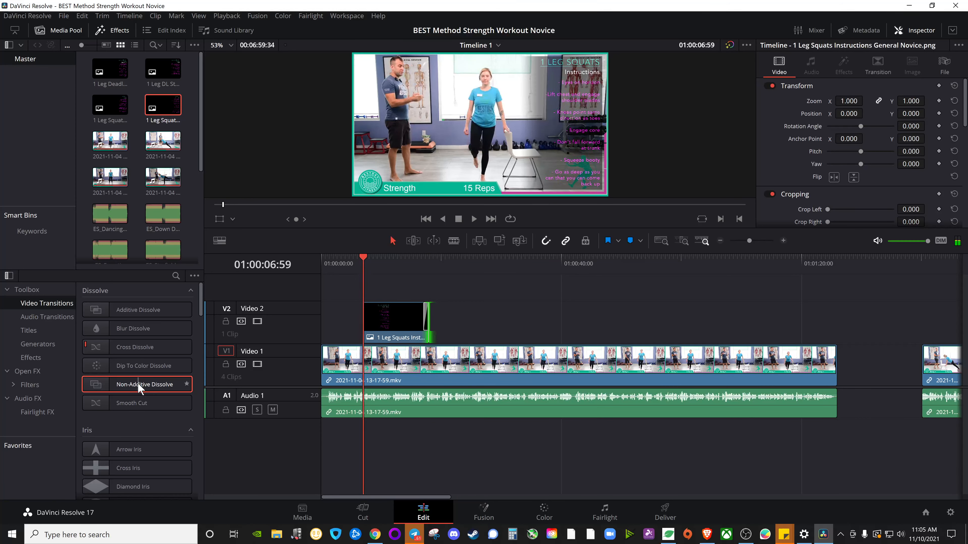
left_click_drag(364, 261, 390, 256)
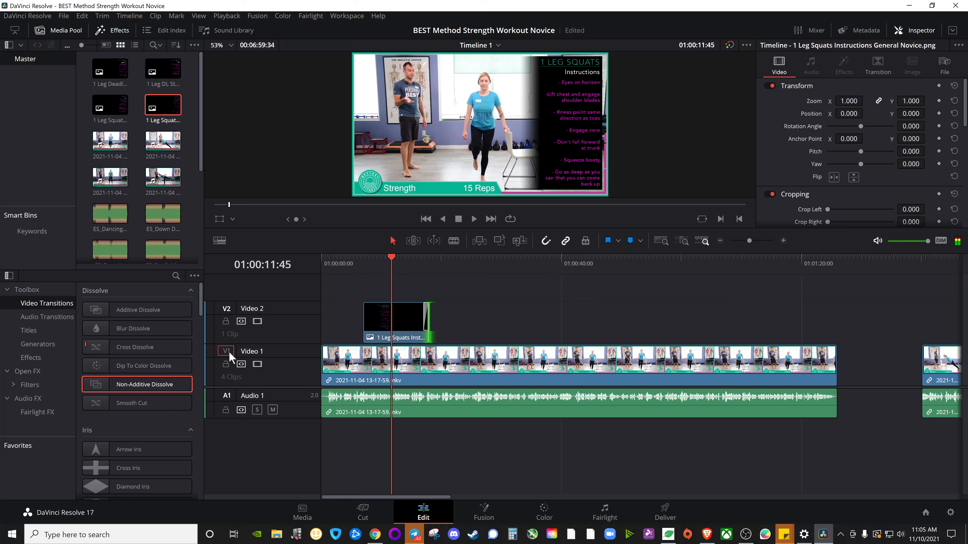
left_click_drag(143, 383, 368, 315)
- Play back the start and end of the 1 Leg Squats instructions image to check both dissolve transitions
left_click_drag(391, 255, 346, 259)
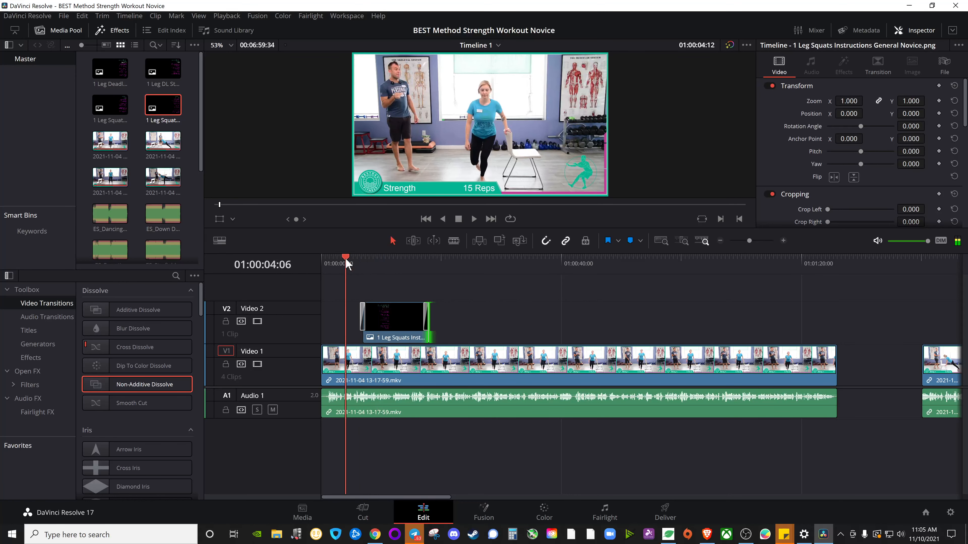
left_click(474, 220)
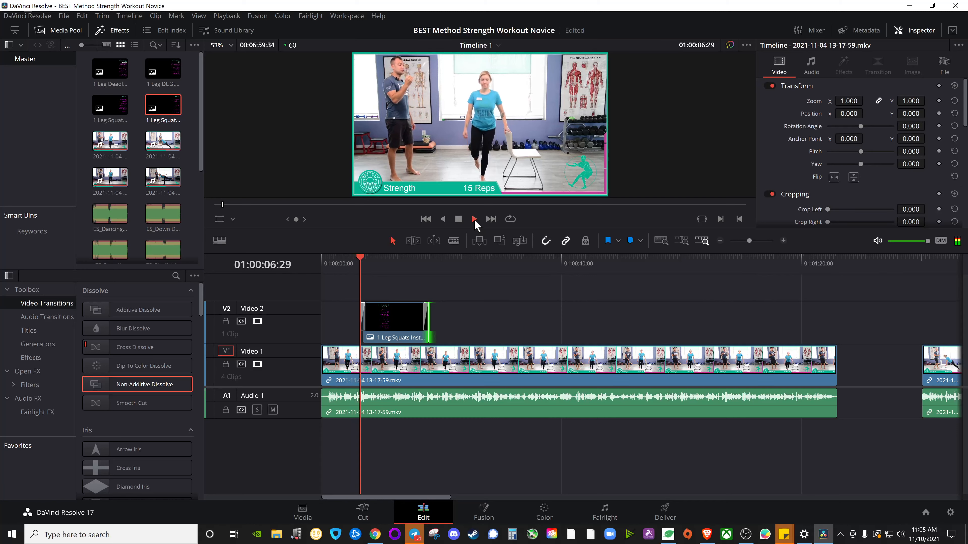
left_click(474, 220)
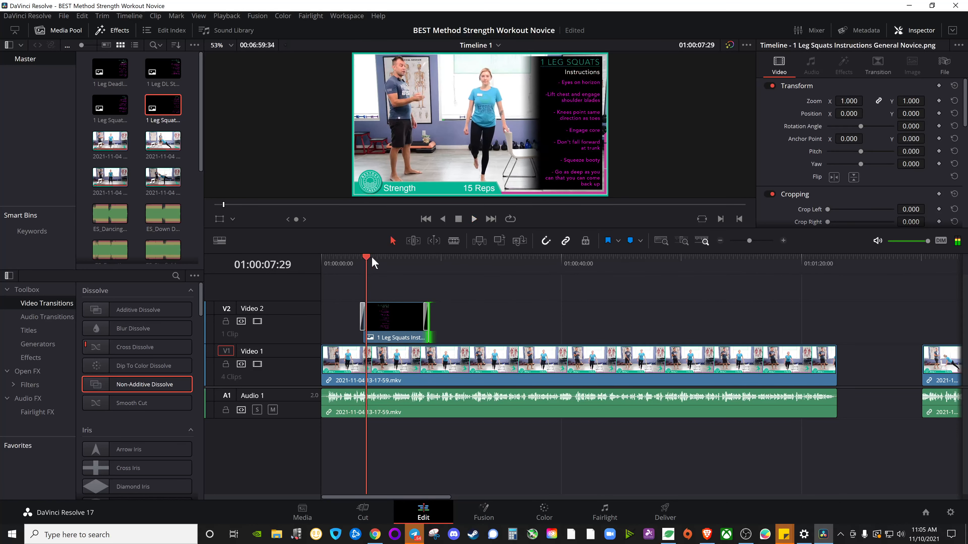
left_click_drag(372, 257, 410, 259)
key("space")
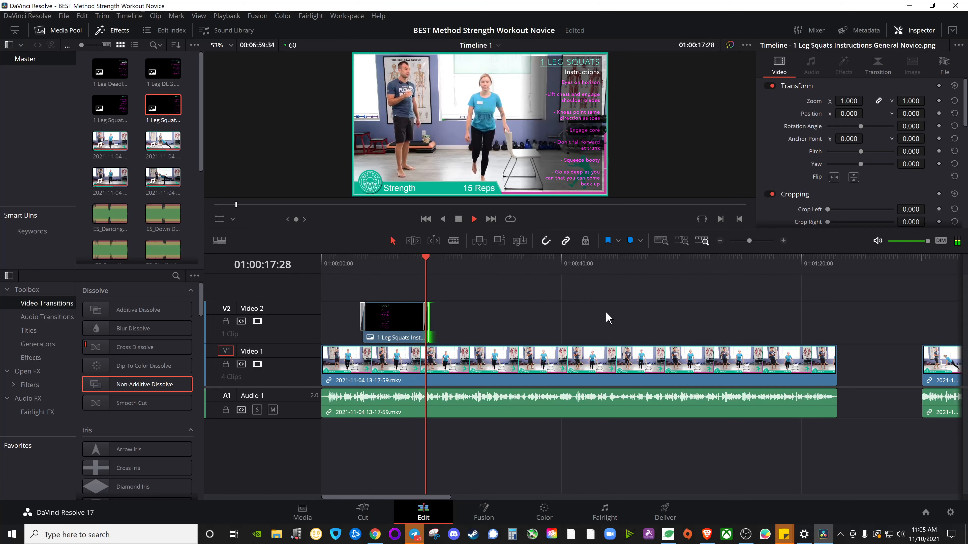
left_click(459, 220)
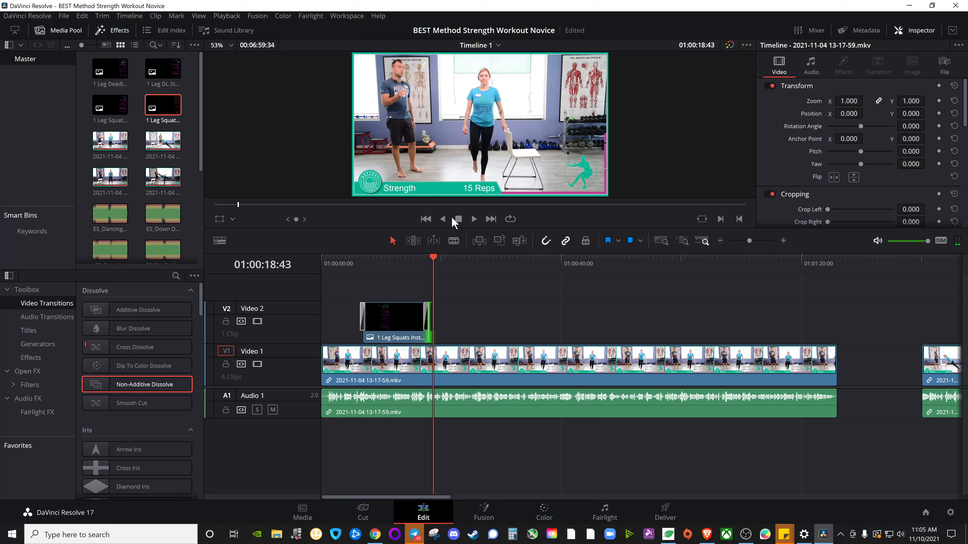
- Place the 1 Leg Squat Strength Goals image on Video 2 after the instructions image, with Non-Additive Dissolve transitions at both ends
left_click(441, 383)
left_click_drag(112, 111, 558, 317)
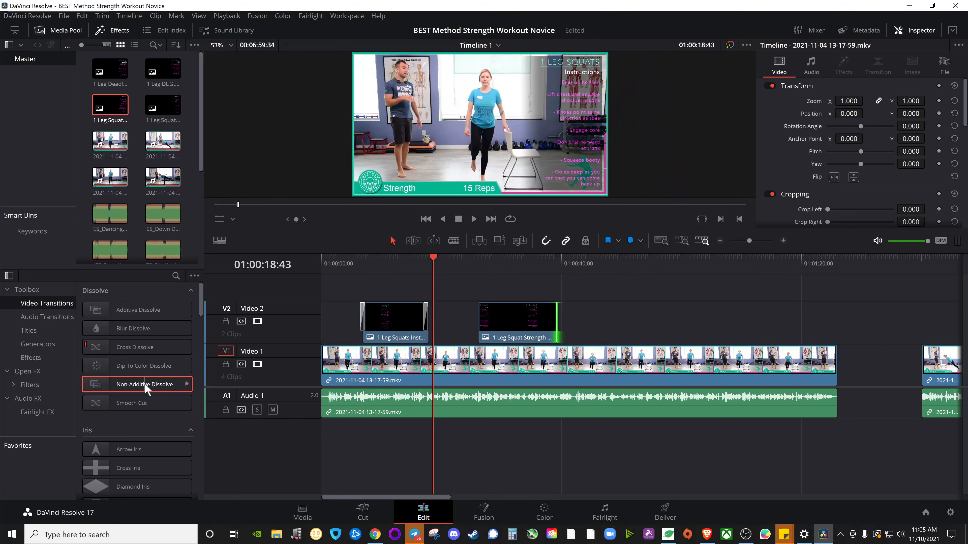
left_click_drag(146, 388, 482, 319)
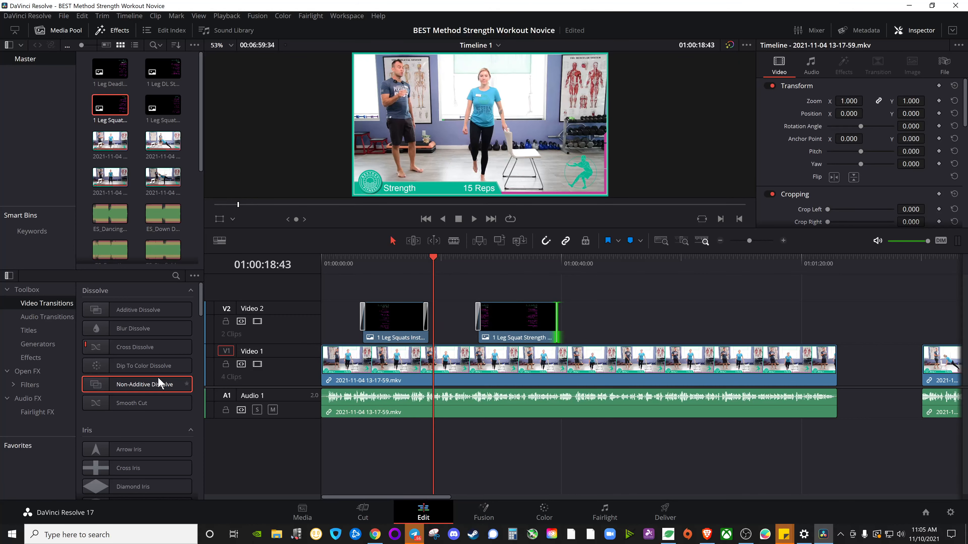
left_click_drag(157, 381, 557, 326)
- Copy the 1 Leg Squats Instructions image clip on Video 2
left_click(401, 329)
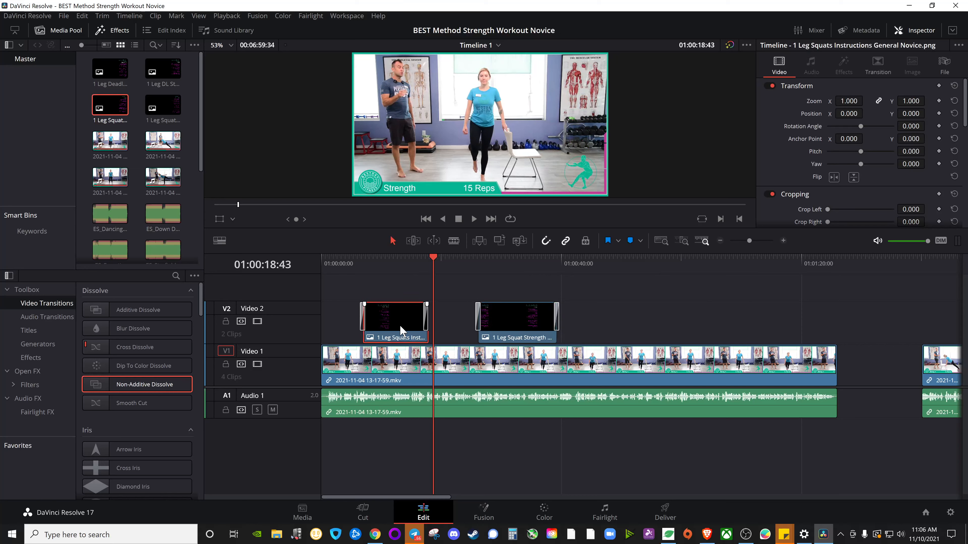
right_click(402, 327)
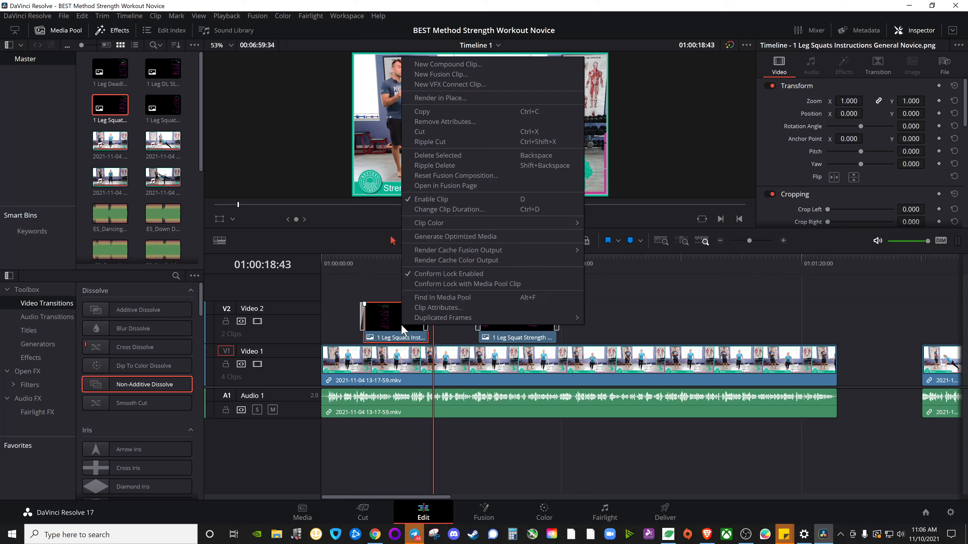
left_click(428, 111)
- Try pasting the copied instructions image at 01:00:12:20, over the existing instructions image, and undo the paste
left_click(621, 329)
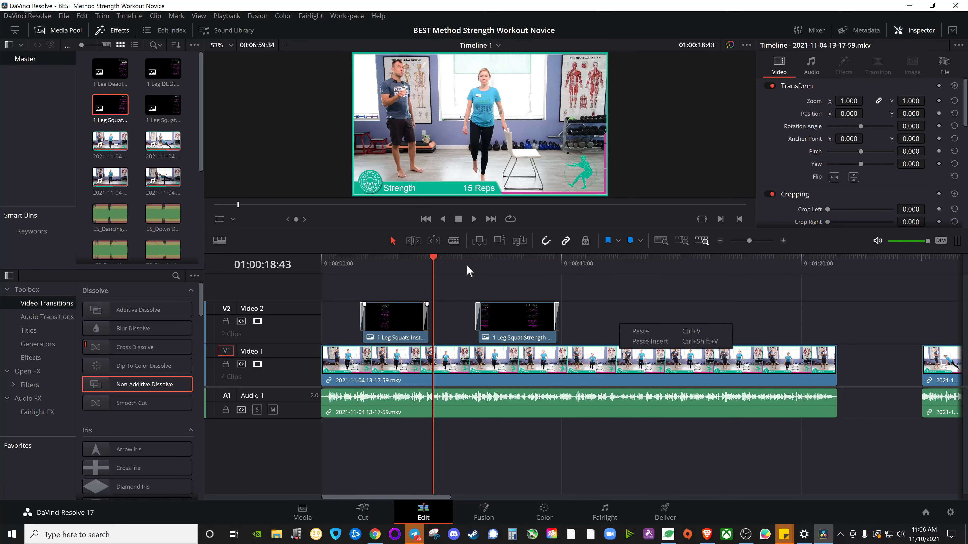
left_click_drag(433, 259, 395, 267)
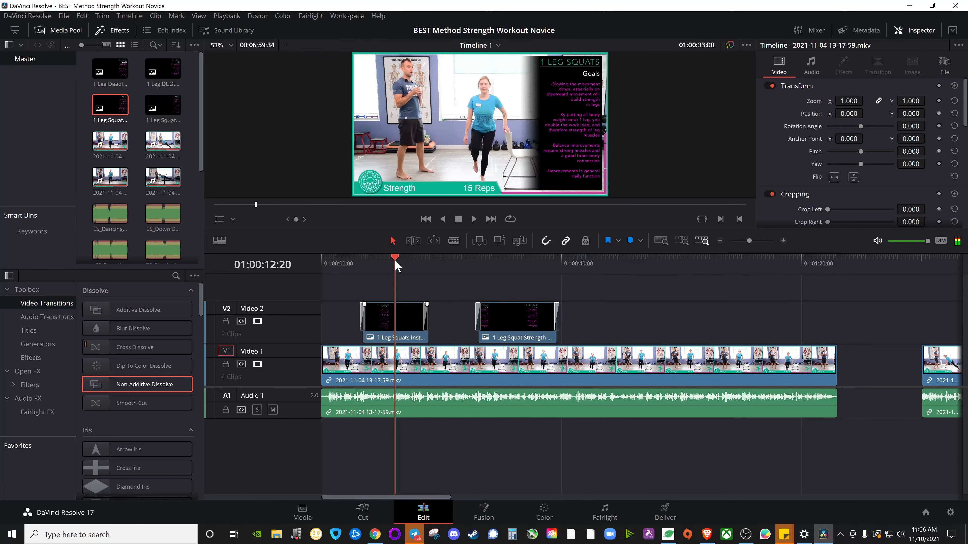
right_click(640, 304)
left_click(656, 313)
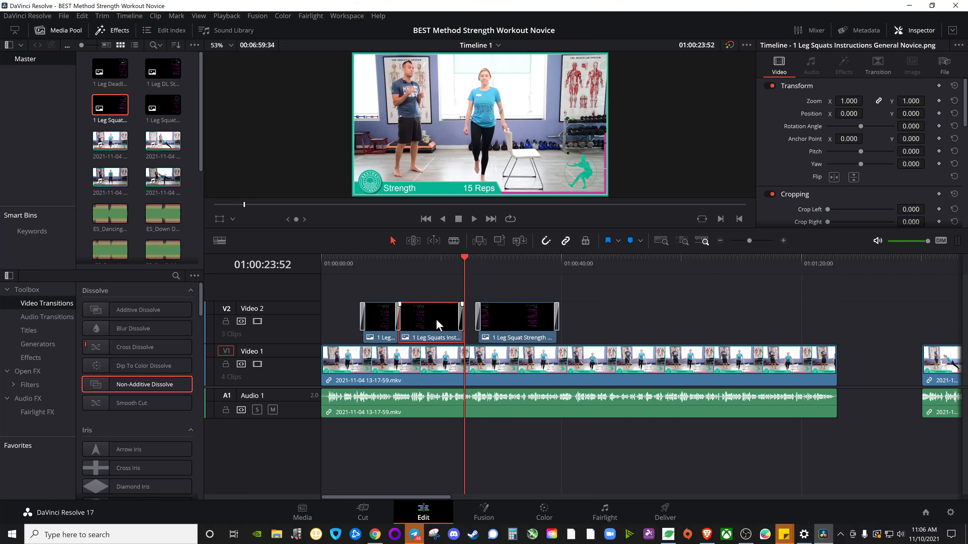
key("ctrl+z")
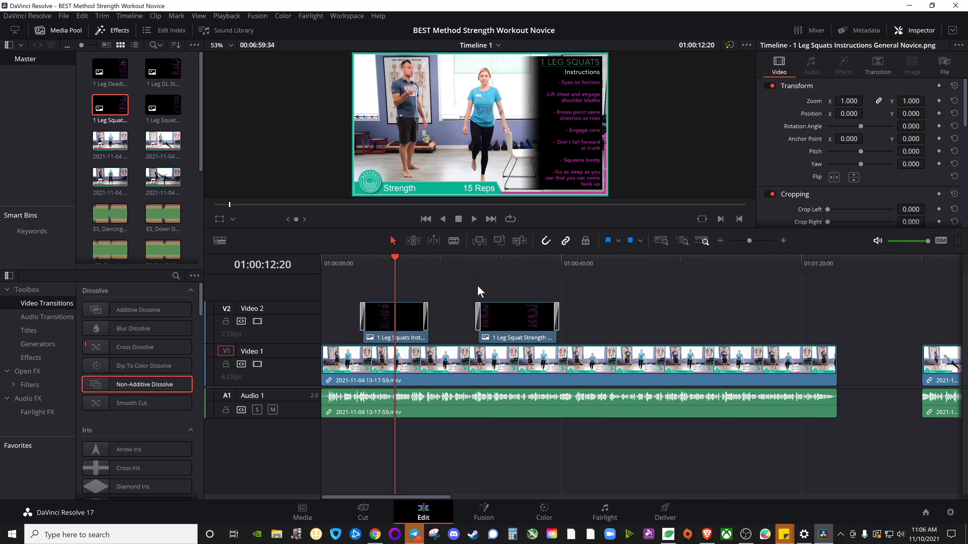
- Paste the copied instructions image on Video 2 at 01:00:47:27, save the project and check the pasted overlay in the preview
left_click_drag(393, 257, 605, 259)
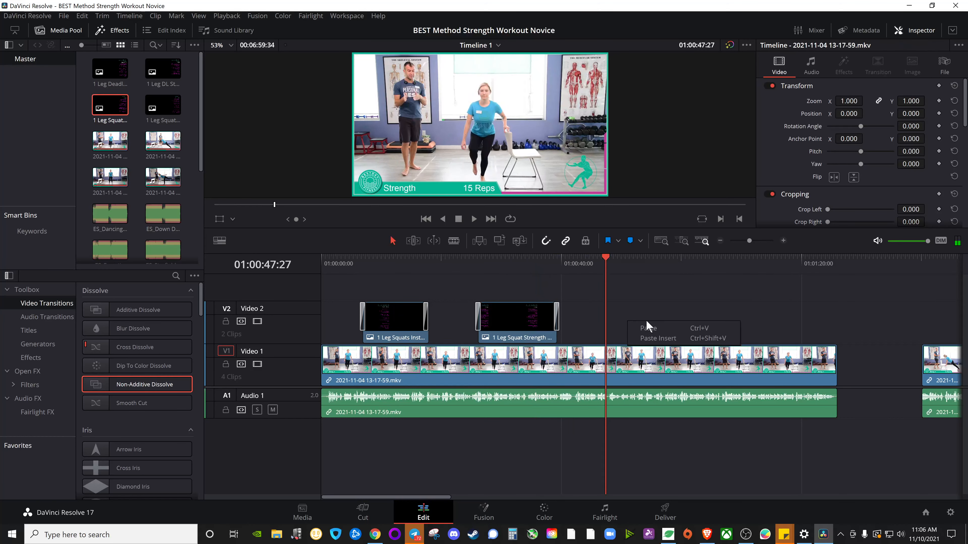
key("ctrl+v")
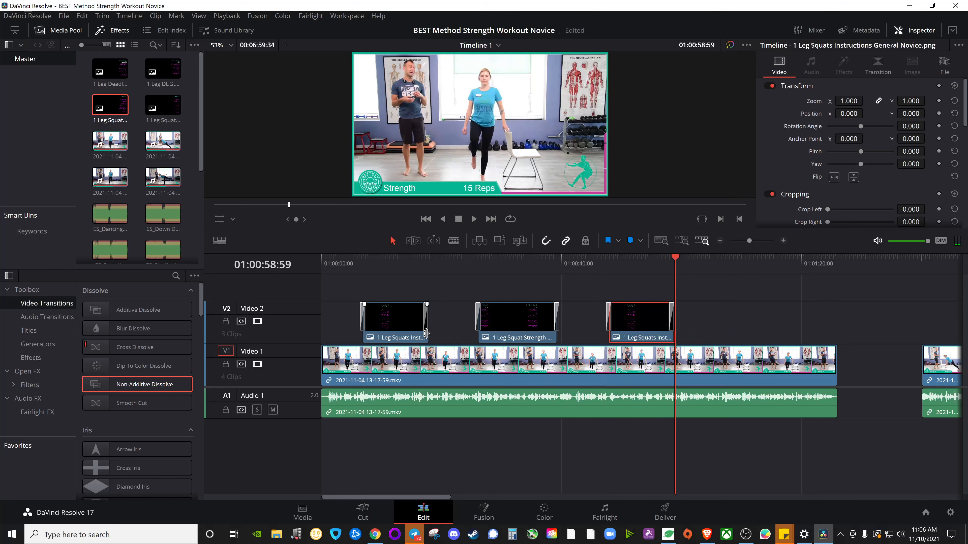
key("ctrl+s")
left_click_drag(675, 260, 653, 260)
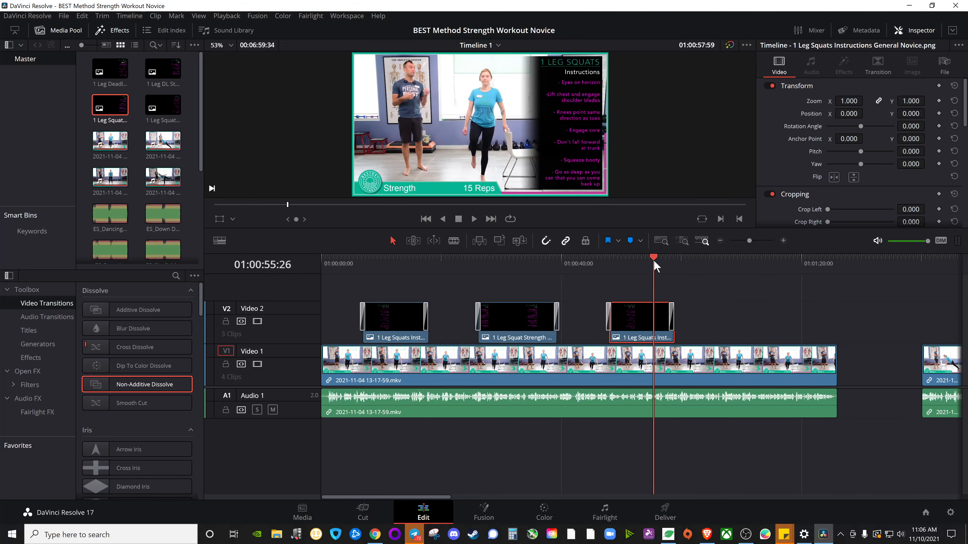
- Copy the 1 Leg Squat Strength Goals image and paste it on Video 2 at 01:01:05:41
left_click(518, 330)
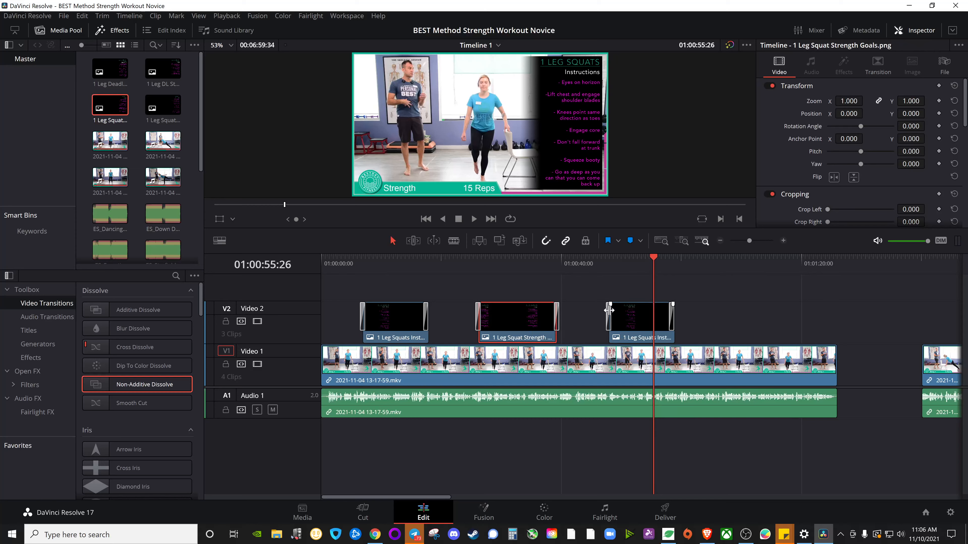
right_click(516, 322)
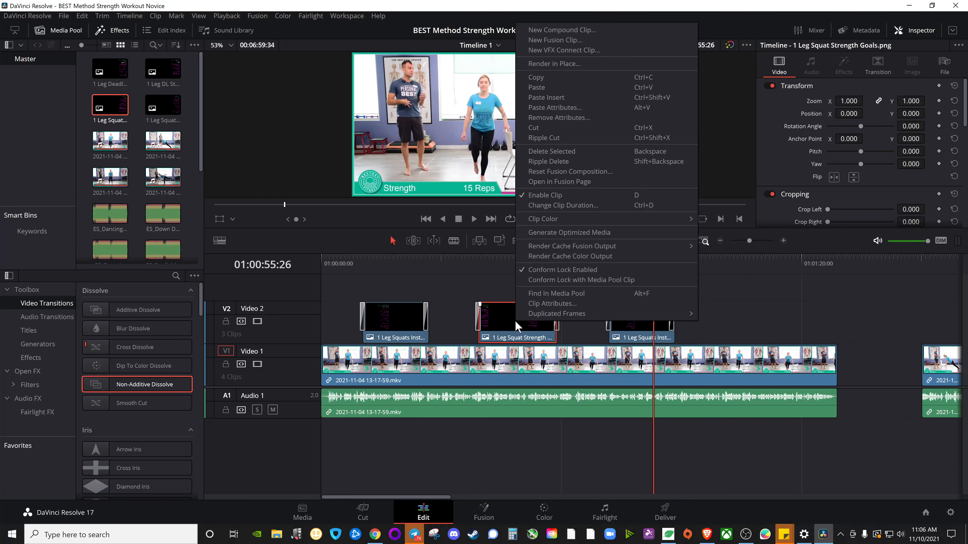
left_click(546, 75)
left_click_drag(655, 259, 715, 259)
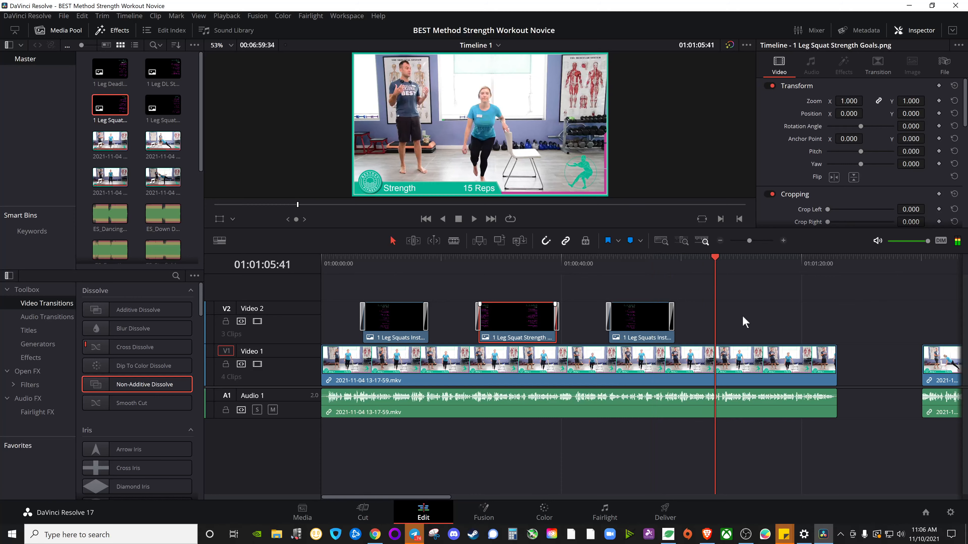
right_click(745, 322)
left_click(761, 335)
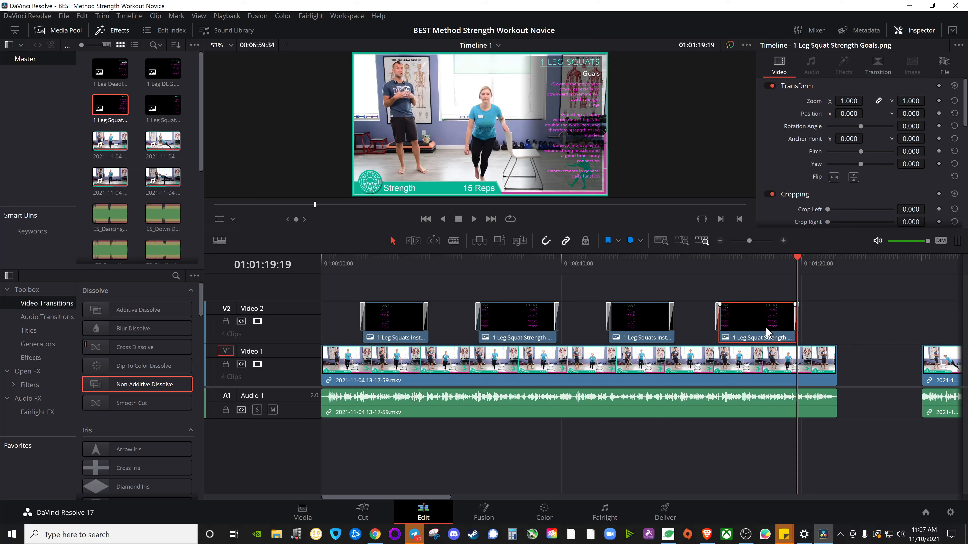
- Ripple delete the second Strength Goals image from Video 2 and undo it, two times in a row
key("Delete")
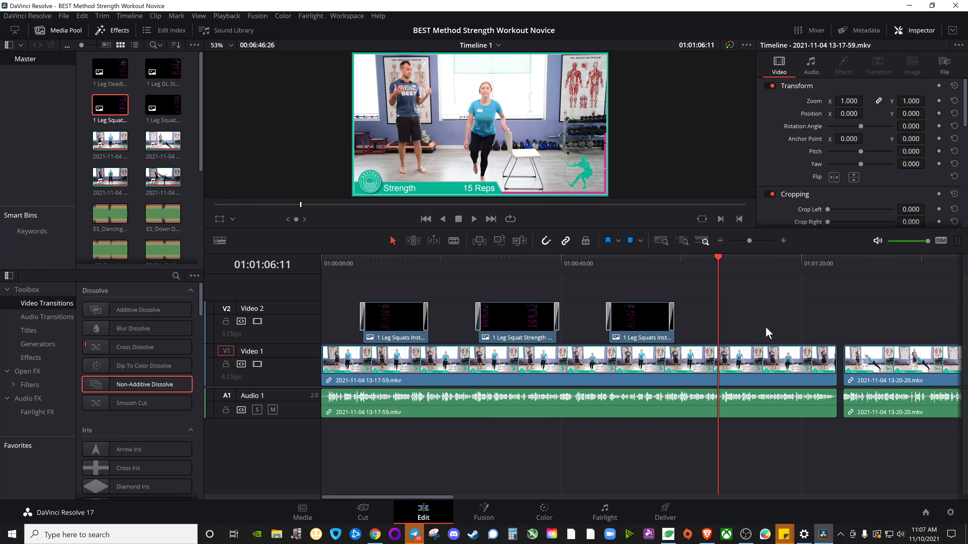
key("ctrl+z")
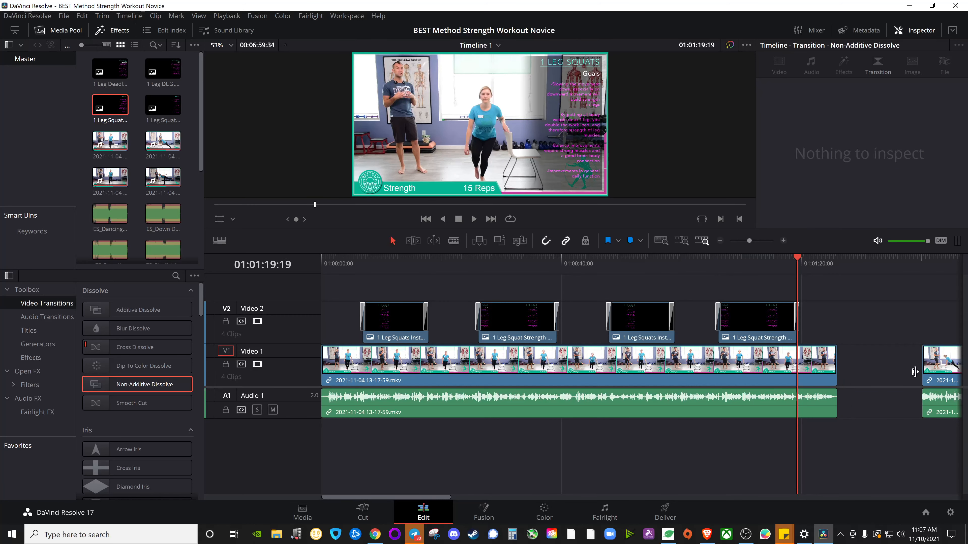
left_click(751, 331)
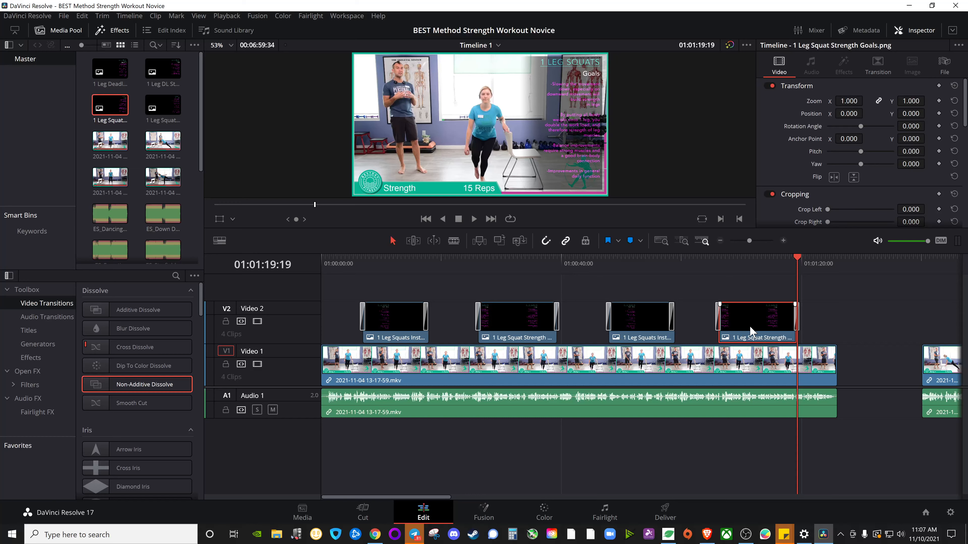
key("Delete")
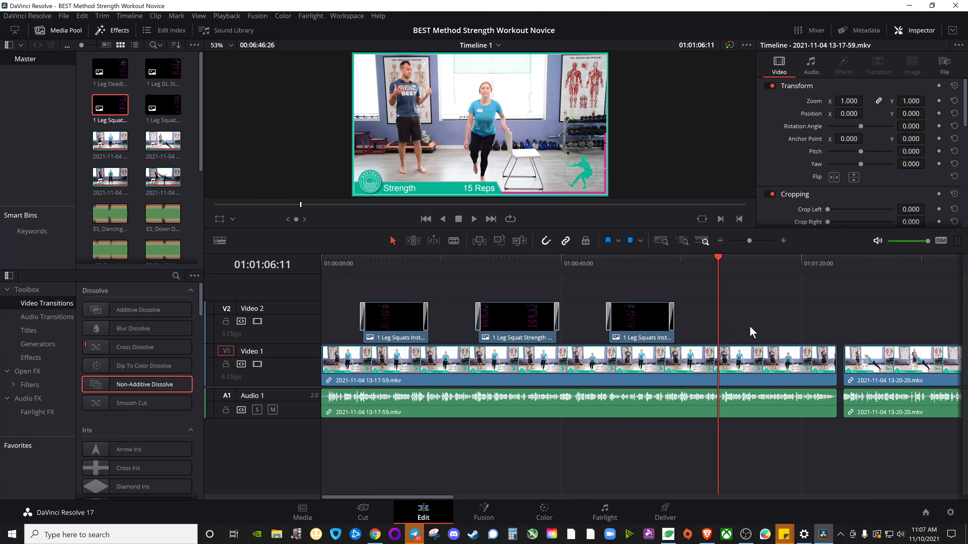
key("ctrl+z")
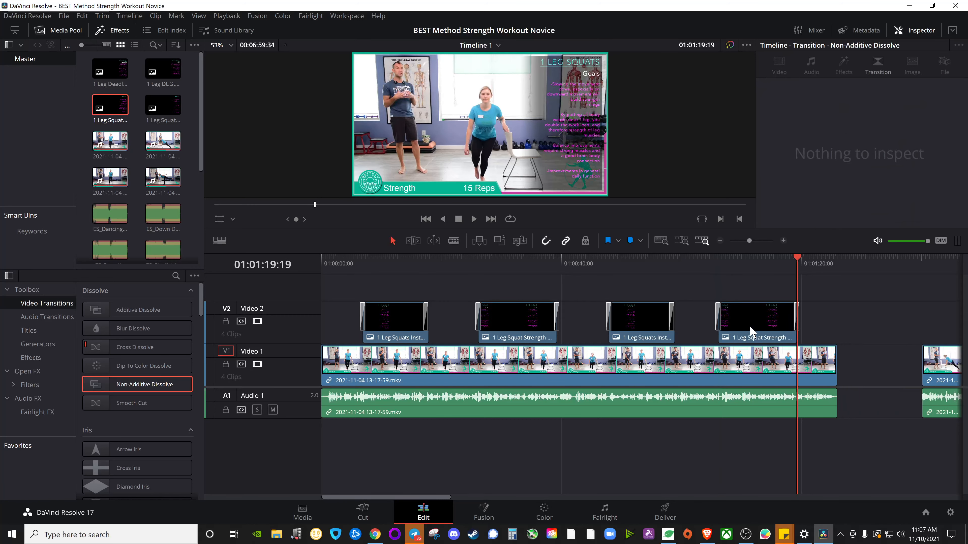
- Delete the second Strength Goals image without closing the gap, undo it, and view the delete options for the second instructions image
left_click(755, 330)
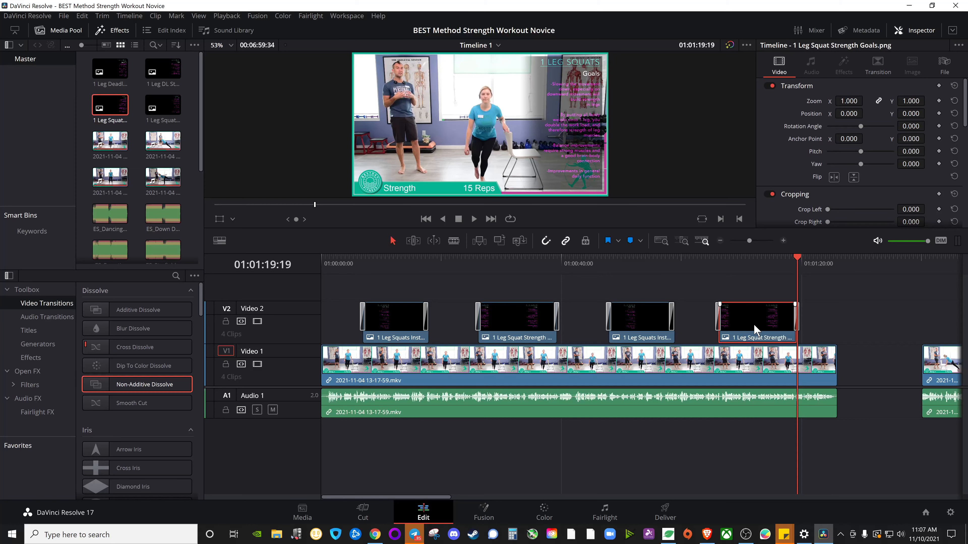
key("BackSpace")
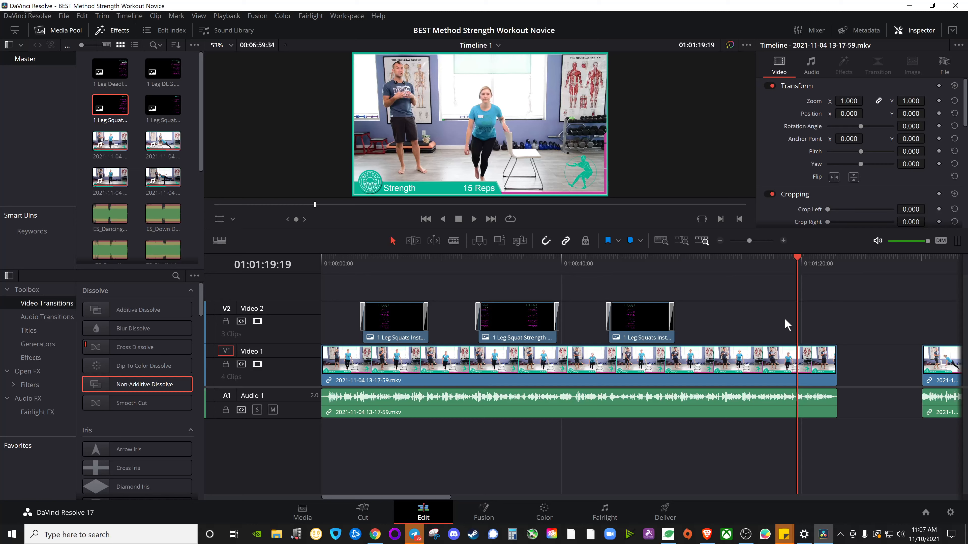
key("ctrl+z")
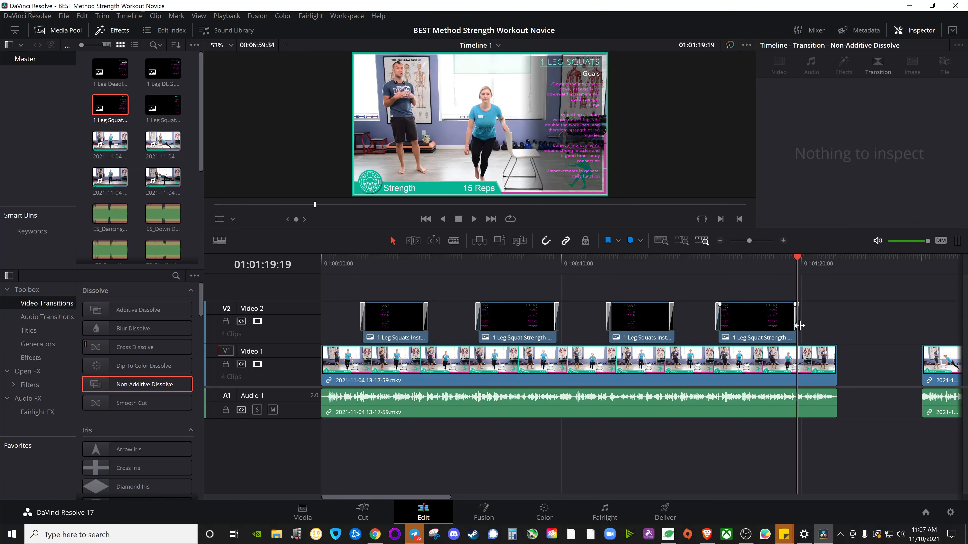
right_click(651, 319)
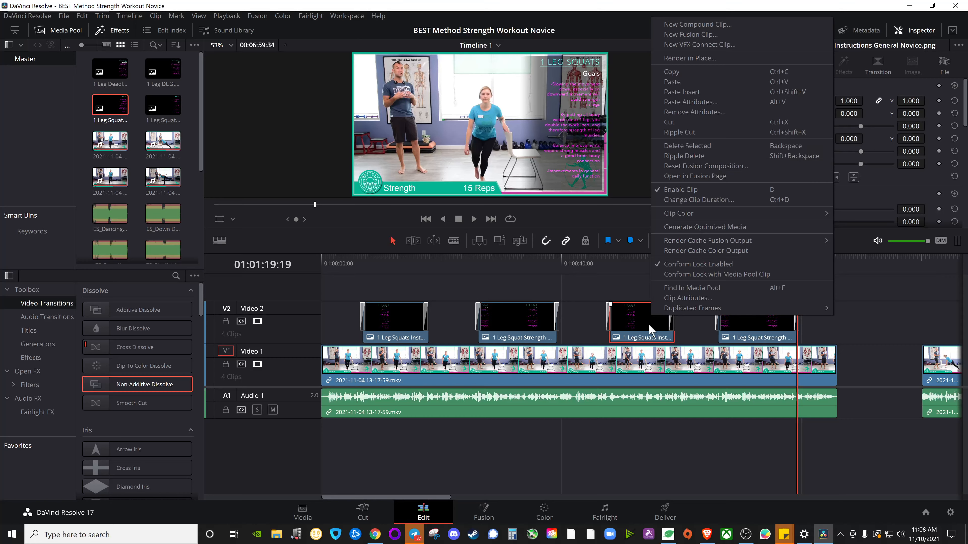
left_click(729, 471)
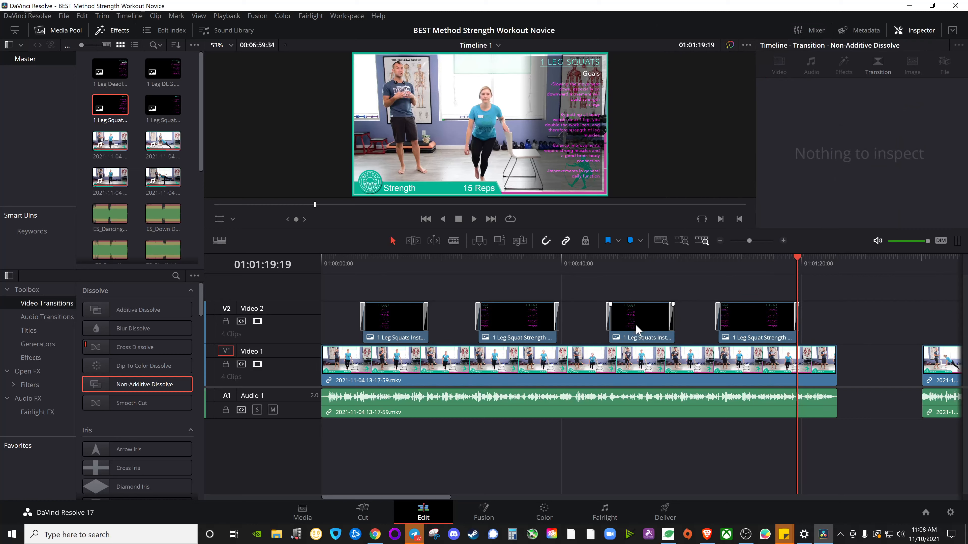
- Bring the R1 image from the BEST Method Workout folder onto a new Video 3 track above the first instructions image
left_click_drag(798, 260, 348, 253)
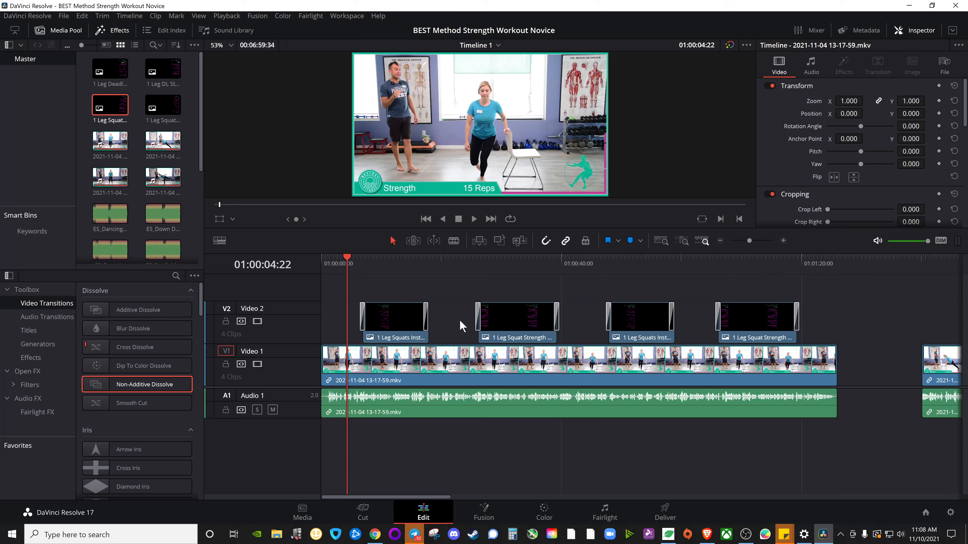
left_click(277, 535)
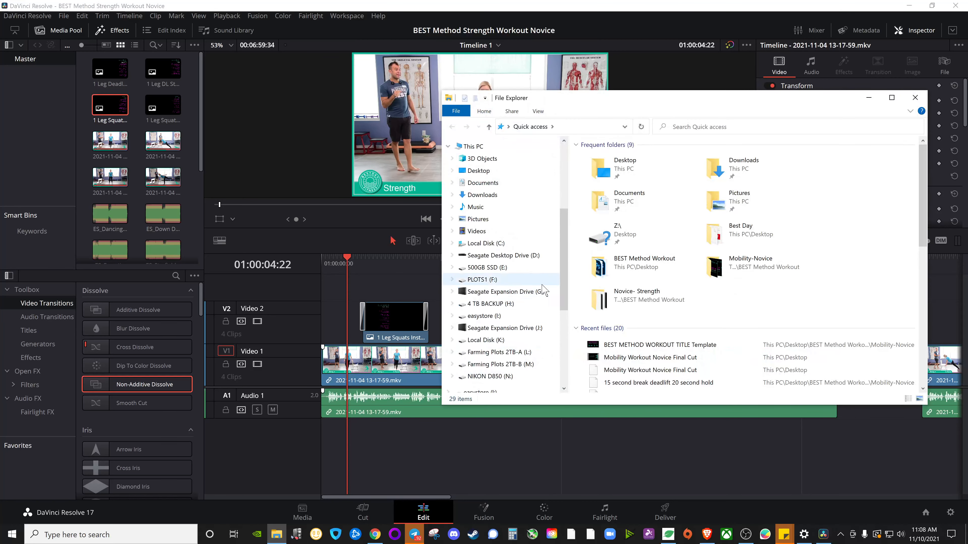
scroll(525, 267, "up", 3)
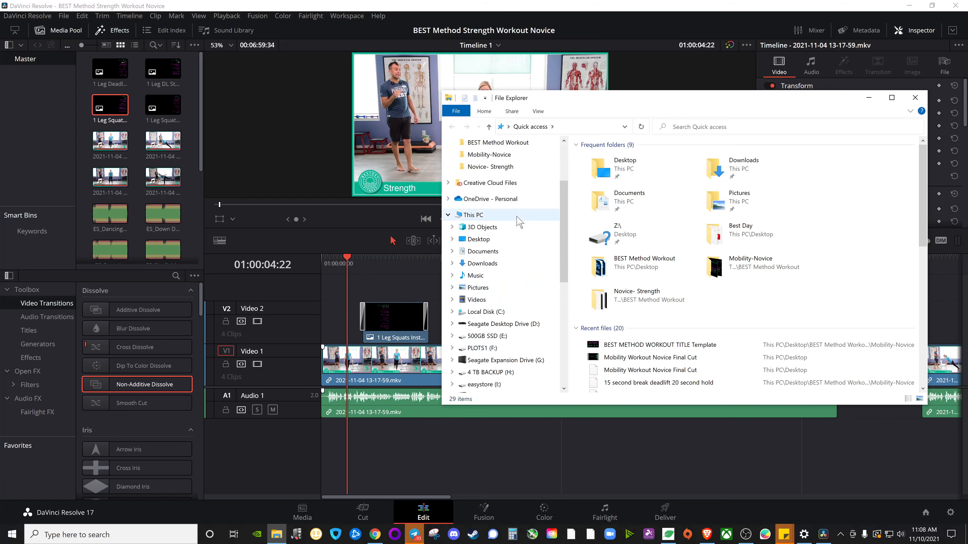
double_click(644, 263)
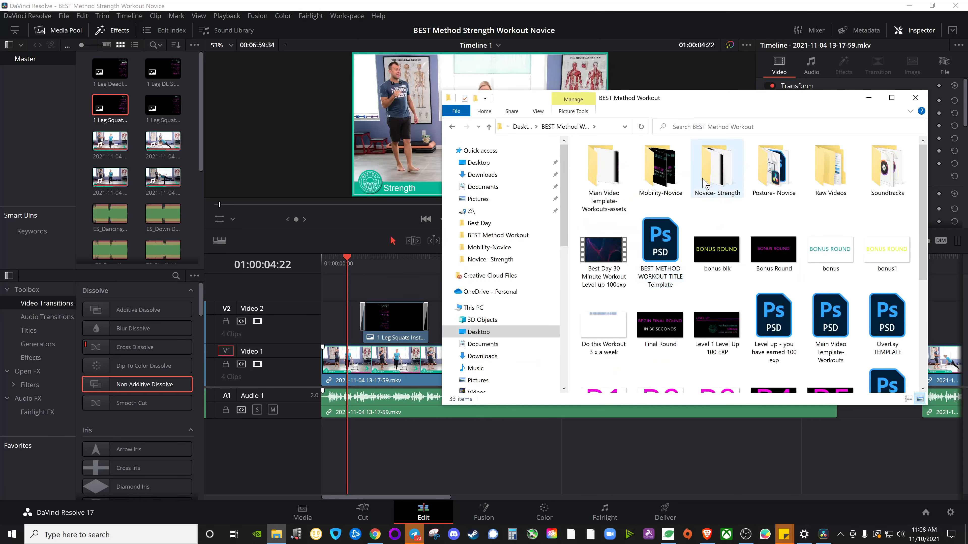
scroll(711, 290, "down", 3)
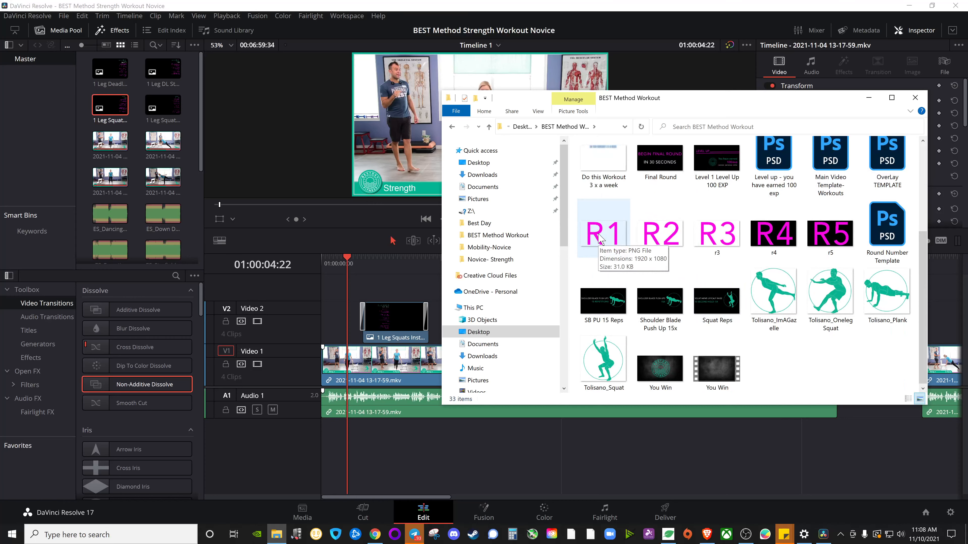
left_click_drag(600, 238, 408, 290)
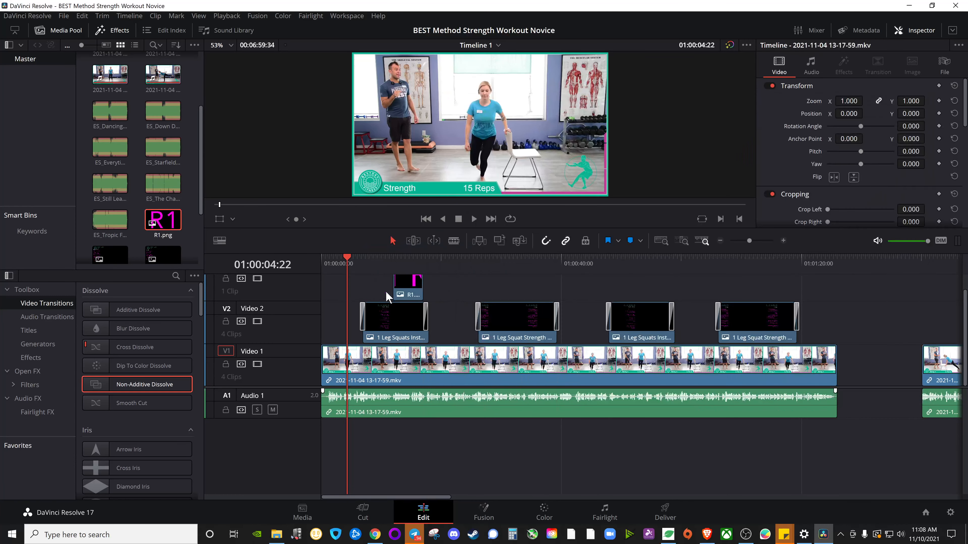
- Scale the R1 image to a zoom of 0.060 and set its position to X -296 and Y -475
left_click_drag(348, 260, 406, 259)
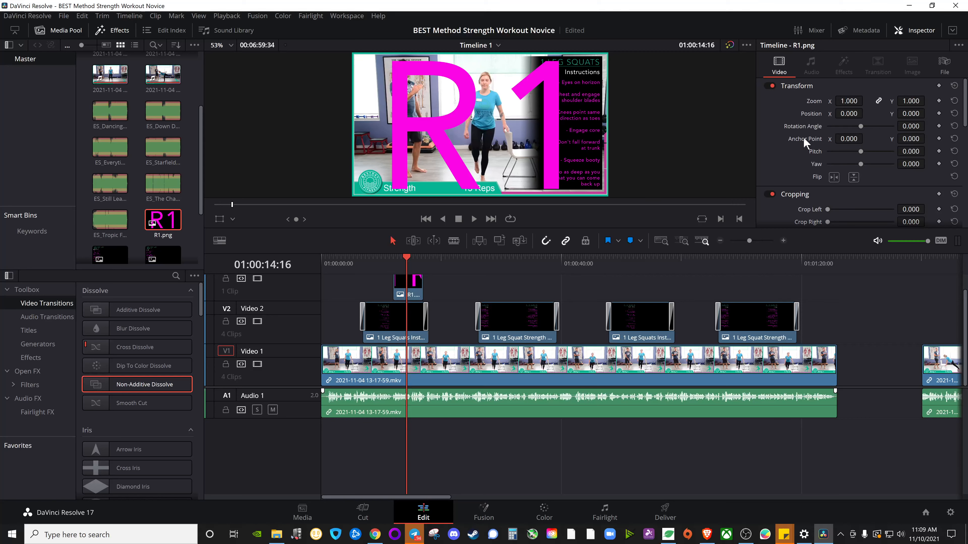
left_click(416, 293)
scroll(423, 301, "up", 1)
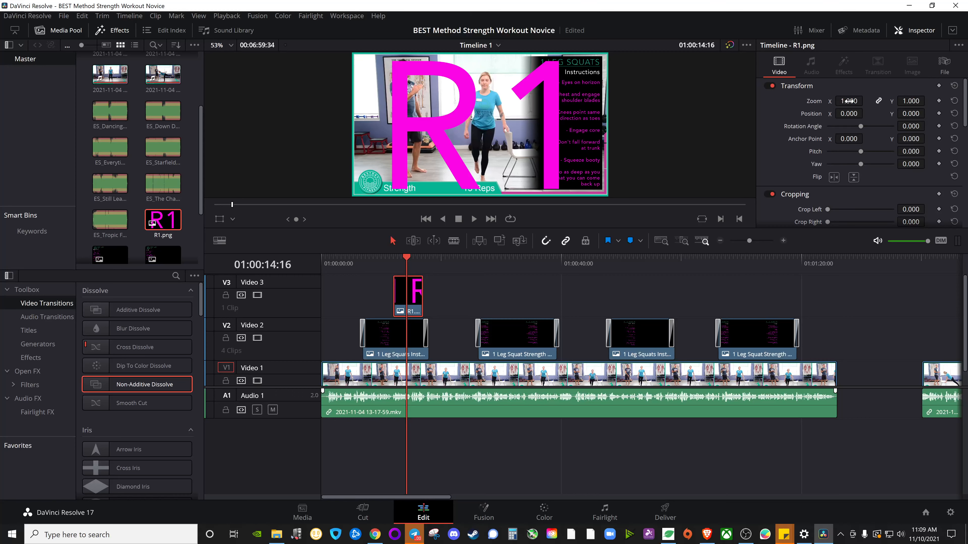
left_click_drag(849, 101, 811, 101)
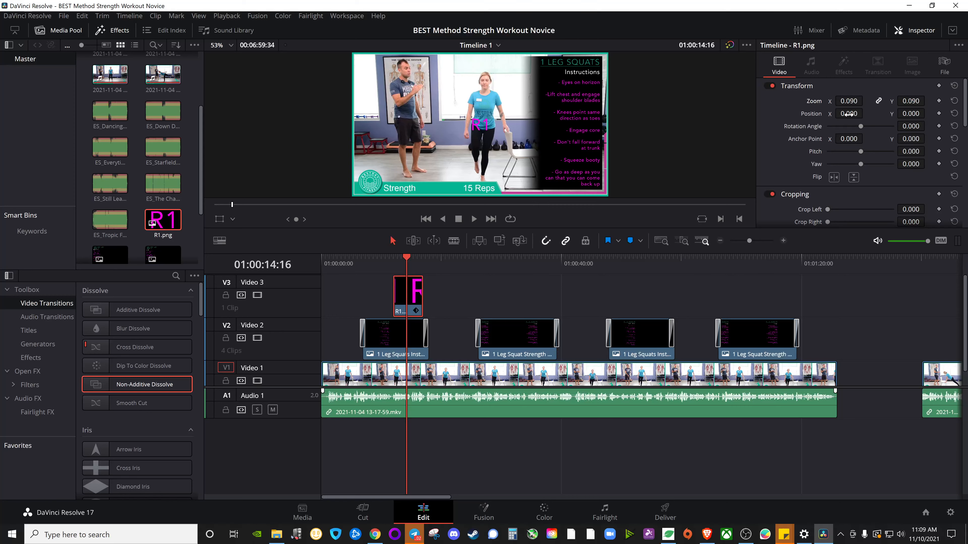
left_click_drag(848, 114, 812, 113)
mouse_move(909, 114)
left_mouse_down()
mouse_move(871, 113)
mouse_move(927, 113)
left_mouse_up()
left_click_drag(849, 101, 842, 101)
left_click_drag(843, 113, 866, 113)
- Extend the start of the R1 clip on Video 3 back to the beginning of the timeline
left_click_drag(394, 301, 323, 301)
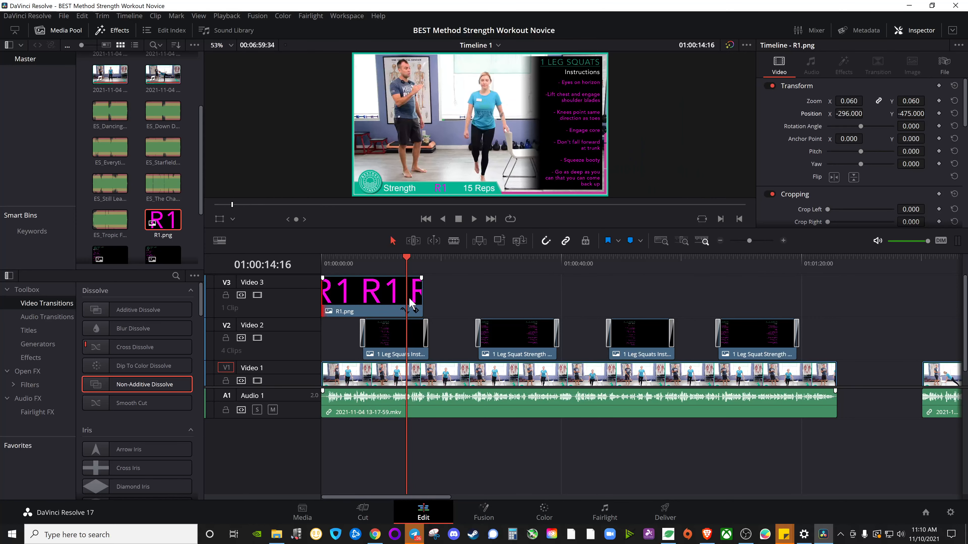
- Extend the end of the R1 clip on Video 3 to the end of the 1 Leg Squats footage, save, and preview it
left_click_drag(420, 301, 836, 296)
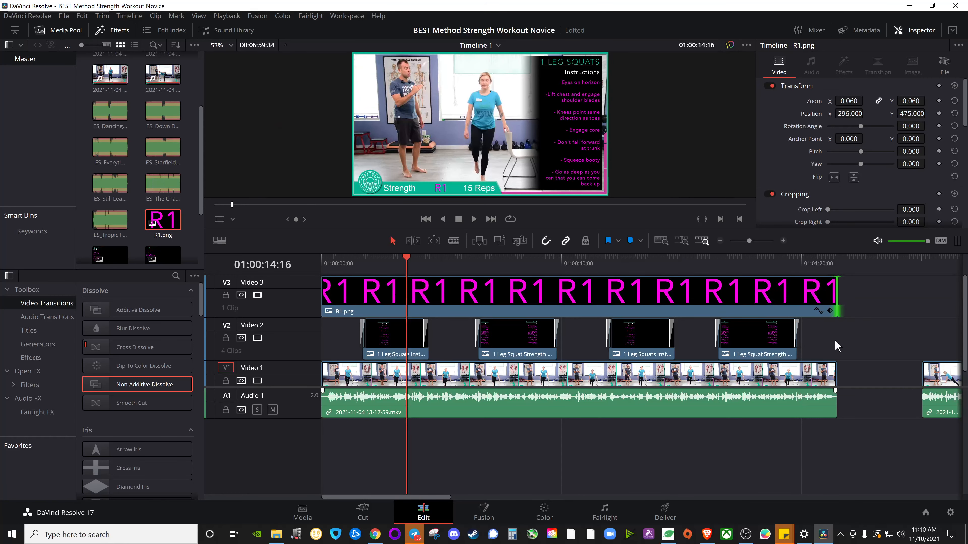
key("ctrl+s")
left_click(475, 223)
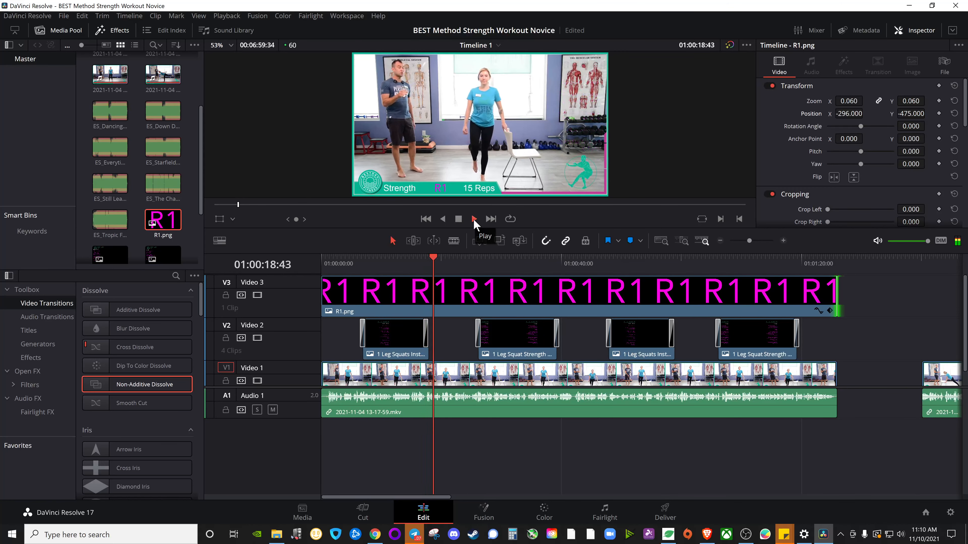
left_click(460, 219)
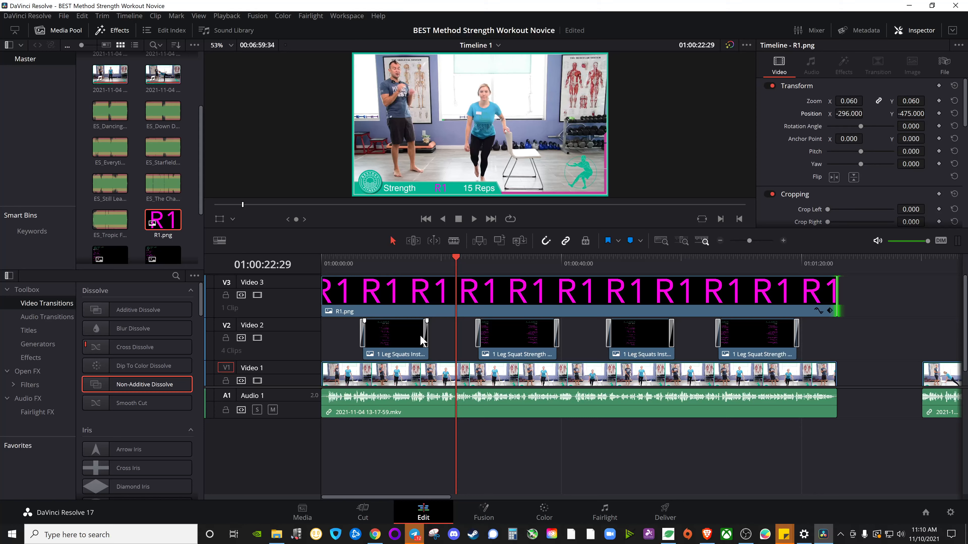
- Add the ES_Dancing on a Memory song to a new Audio 2 track from the timeline's start and play it with the voice audio
left_click(111, 117)
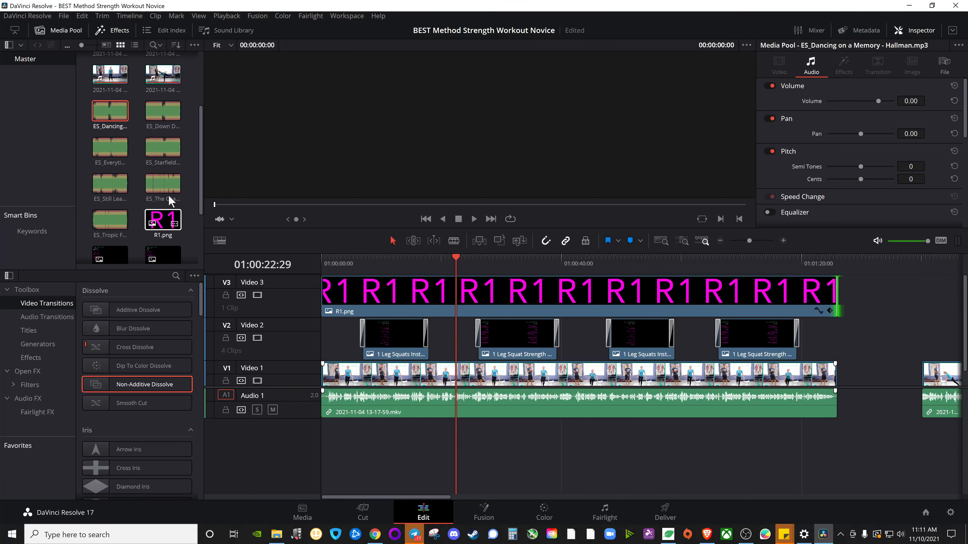
left_click_drag(110, 111, 326, 453)
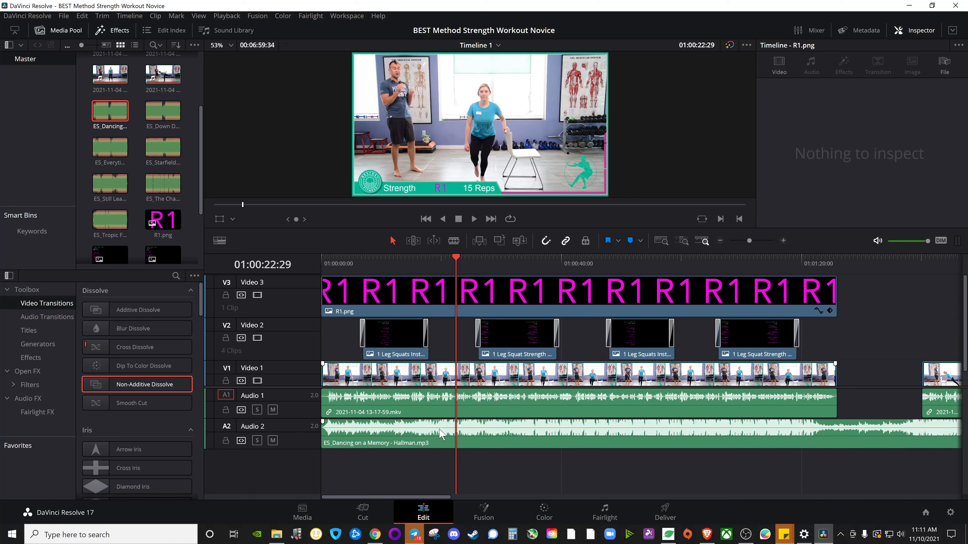
left_click(495, 445)
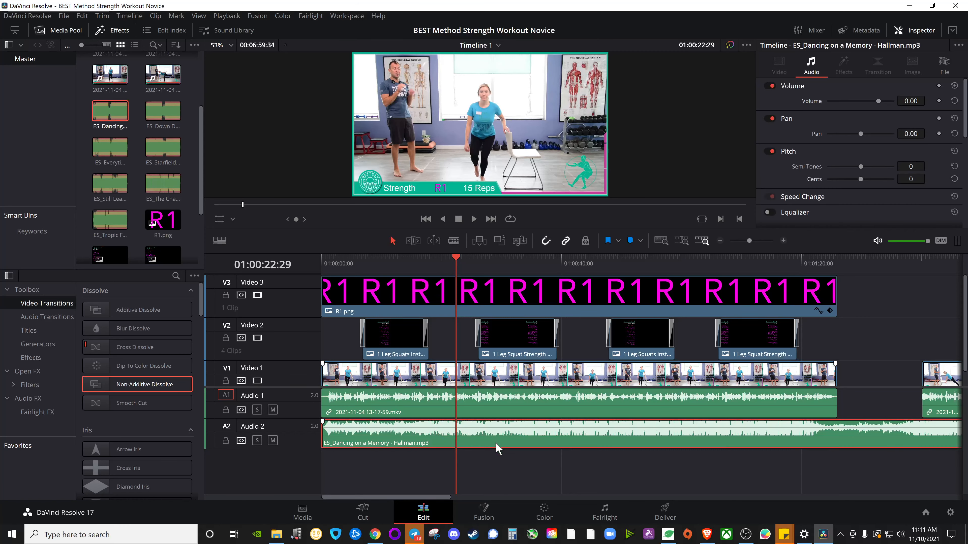
left_click(500, 409)
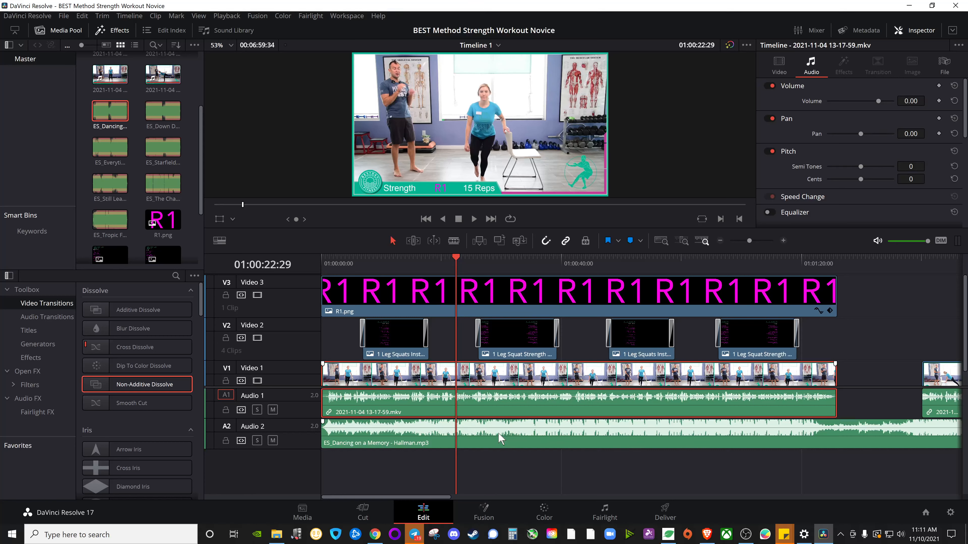
left_click(474, 220)
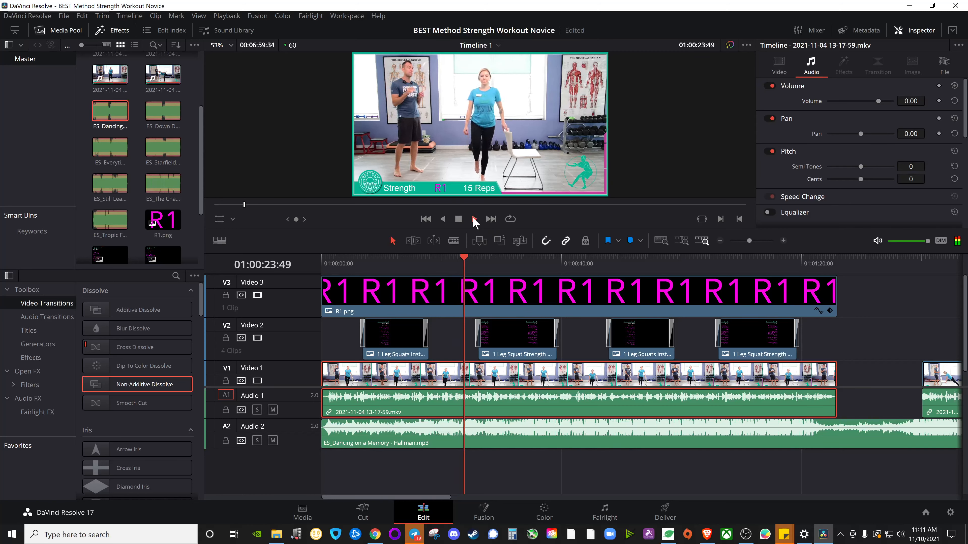
left_click(458, 219)
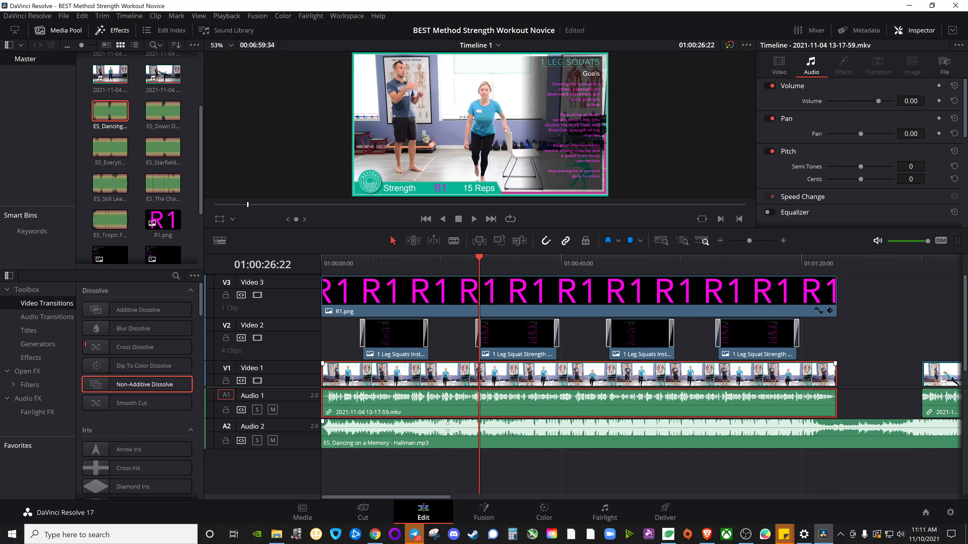
- Lower the song's clip volume on Audio 2 to -30.53 and play back the balance with the voice
left_click(449, 440)
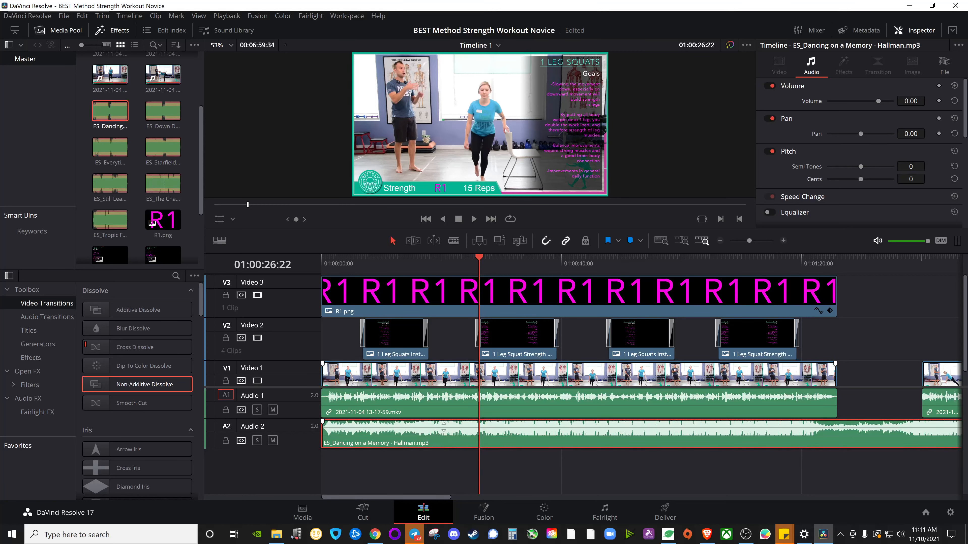
left_click_drag(443, 426, 442, 424)
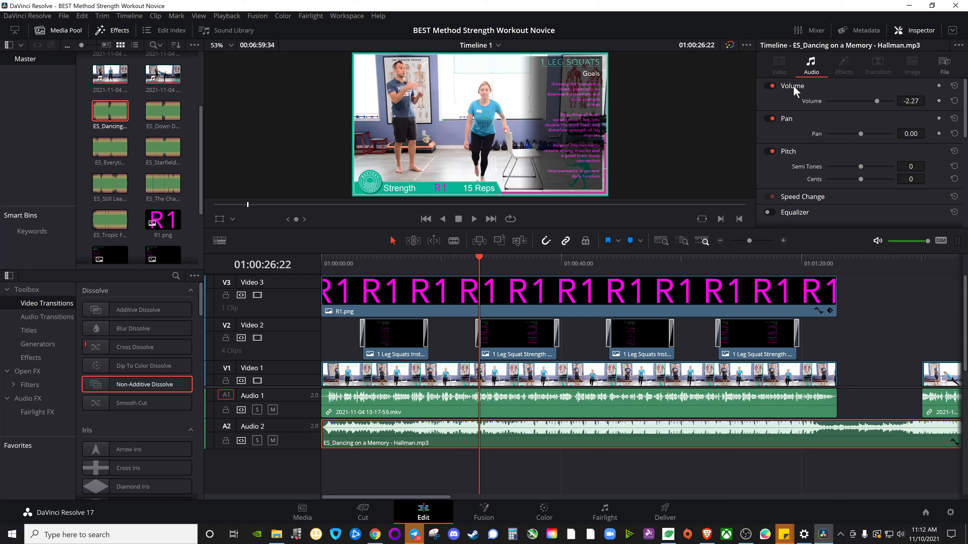
left_click_drag(880, 102, 863, 106)
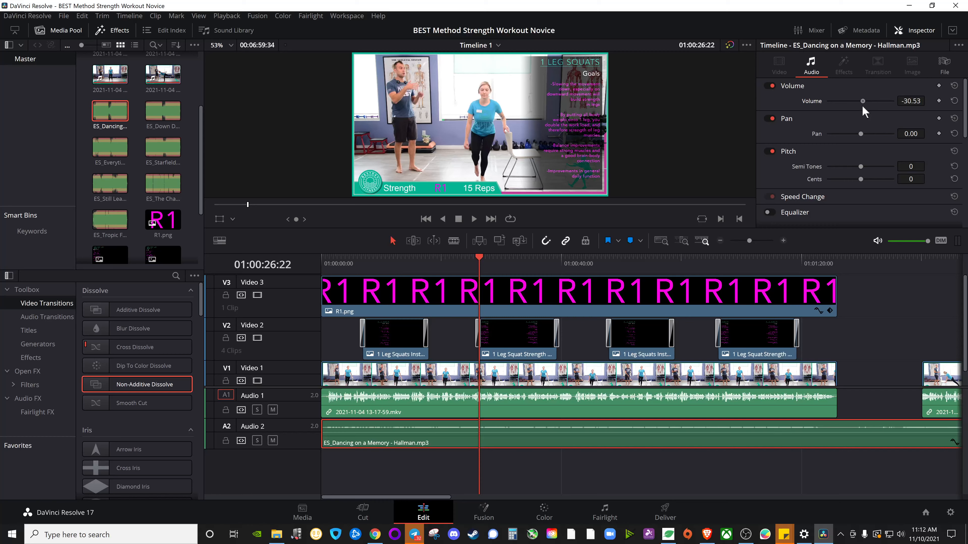
left_click(474, 219)
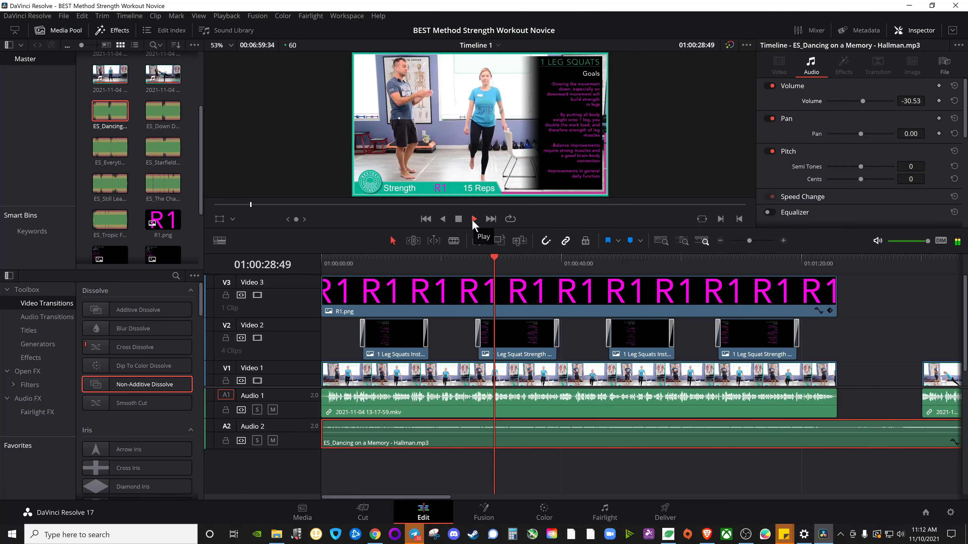
left_click(458, 220)
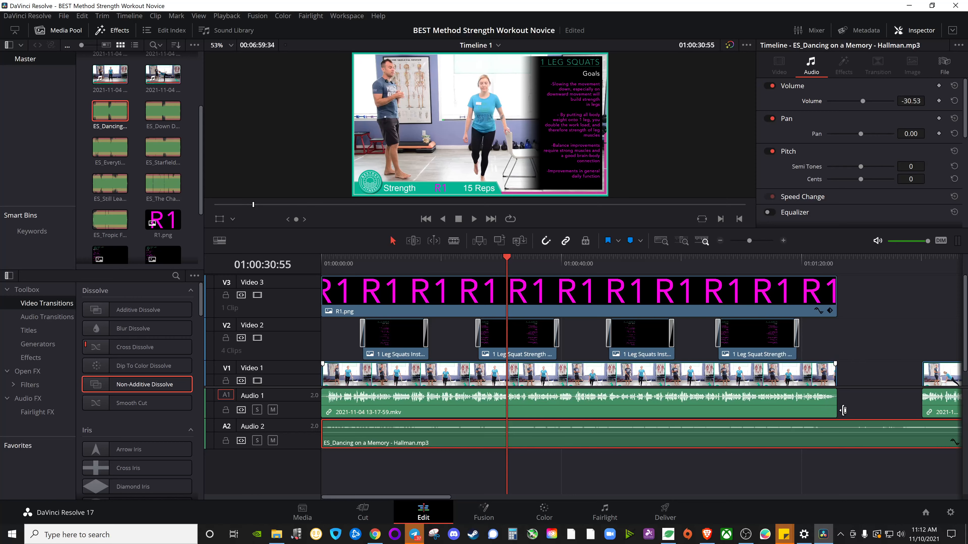
- Keyframe the song's volume to rise from -30.53 at 01:01:26:00 to -8.70 at 01:01:27:42, and play through the break
left_click_drag(506, 256, 829, 262)
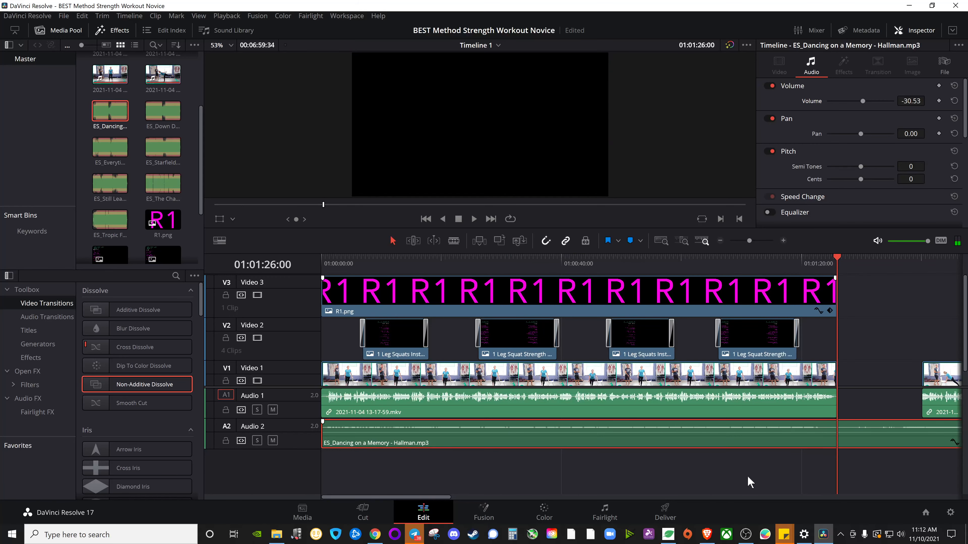
left_click_drag(441, 500, 502, 498)
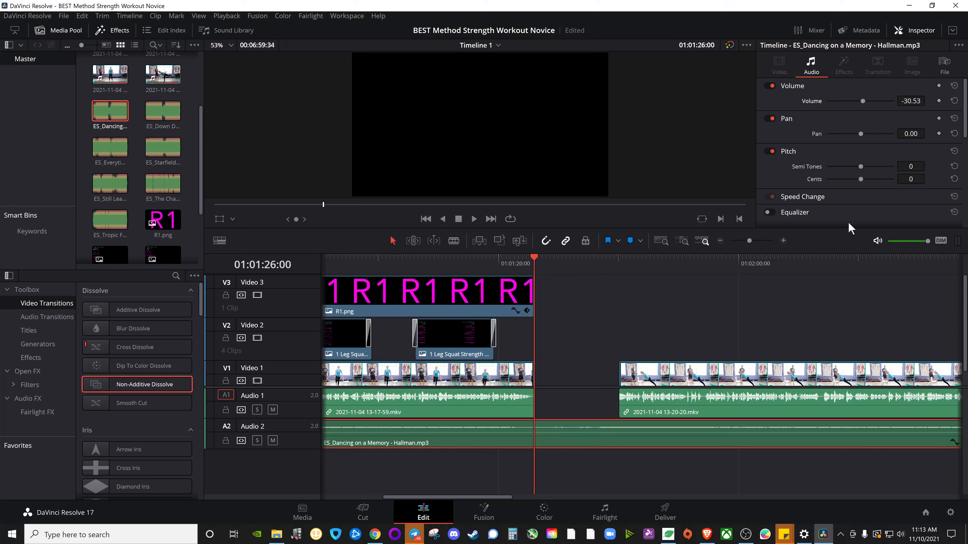
left_click(938, 100)
left_click_drag(538, 255, 543, 255)
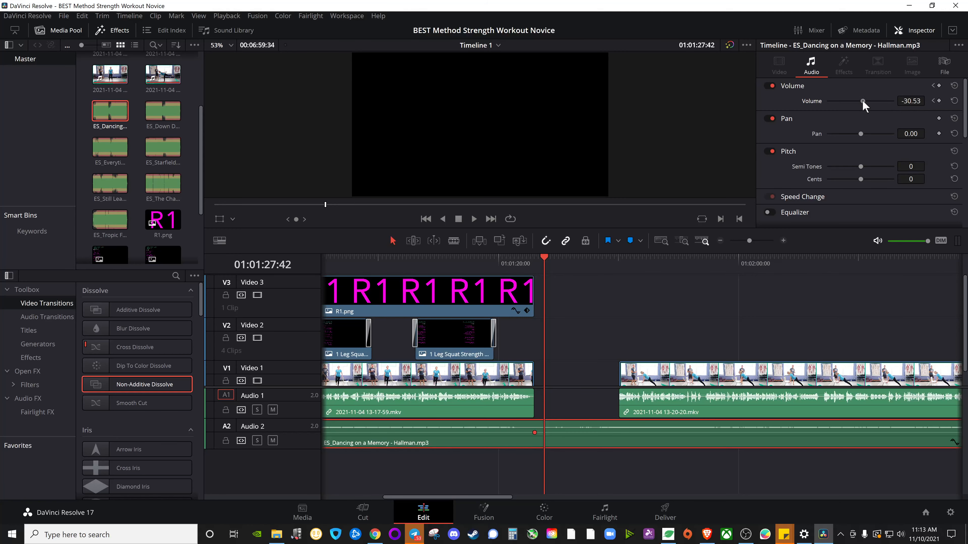
left_click_drag(863, 100, 877, 100)
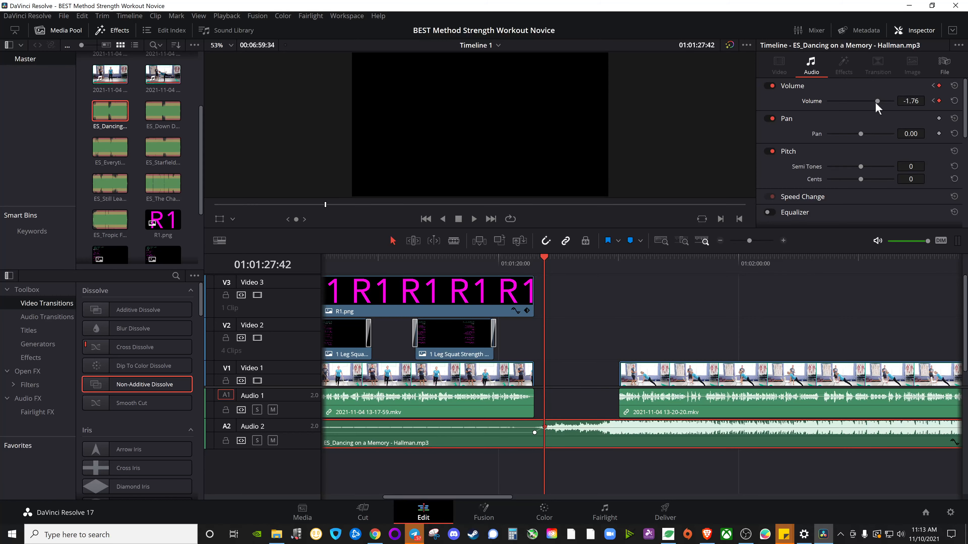
left_click_drag(877, 101, 873, 101)
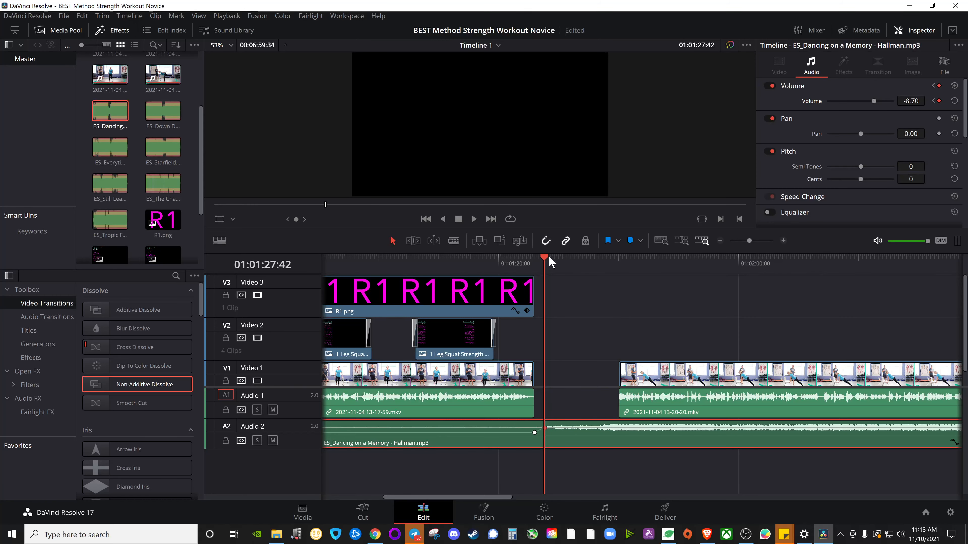
left_click_drag(545, 256, 519, 259)
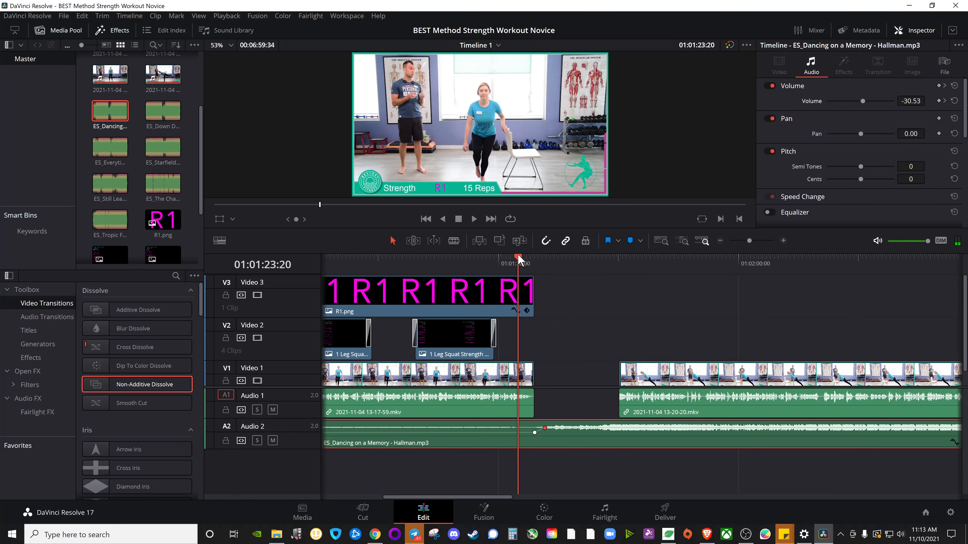
left_click(474, 220)
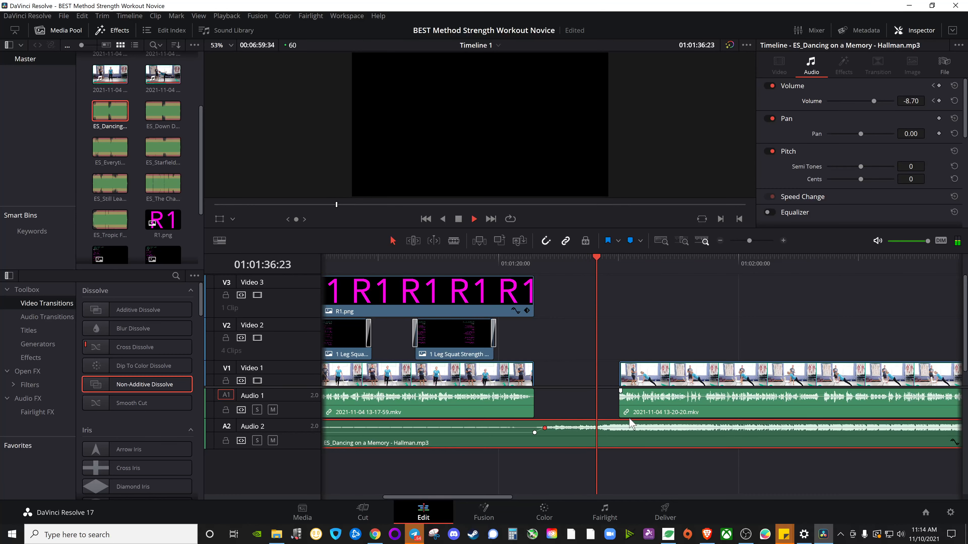
left_click(459, 220)
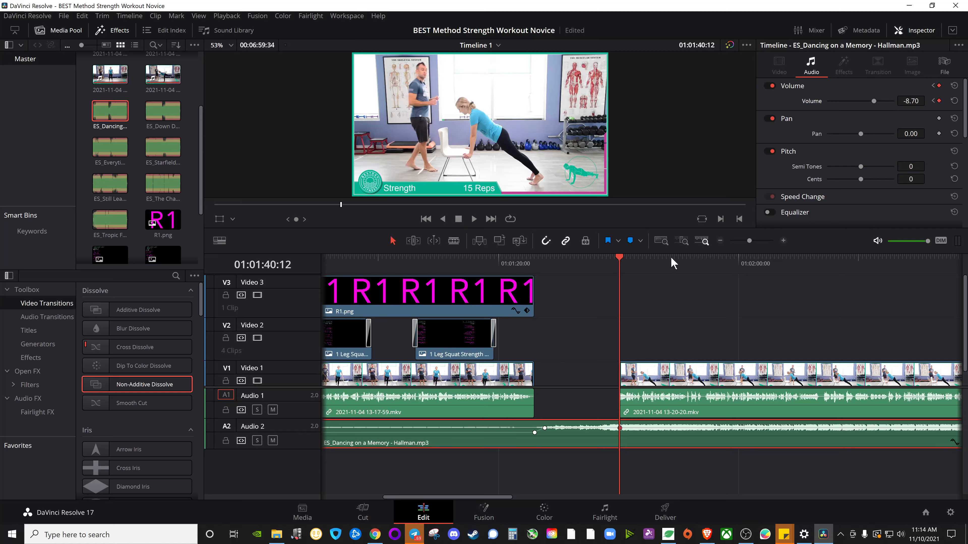
- Keyframe the song's volume back down to -30.53 at 01:01:41:48, just after the second exercise clip starts, and preview the fade
left_click_drag(619, 258, 630, 262)
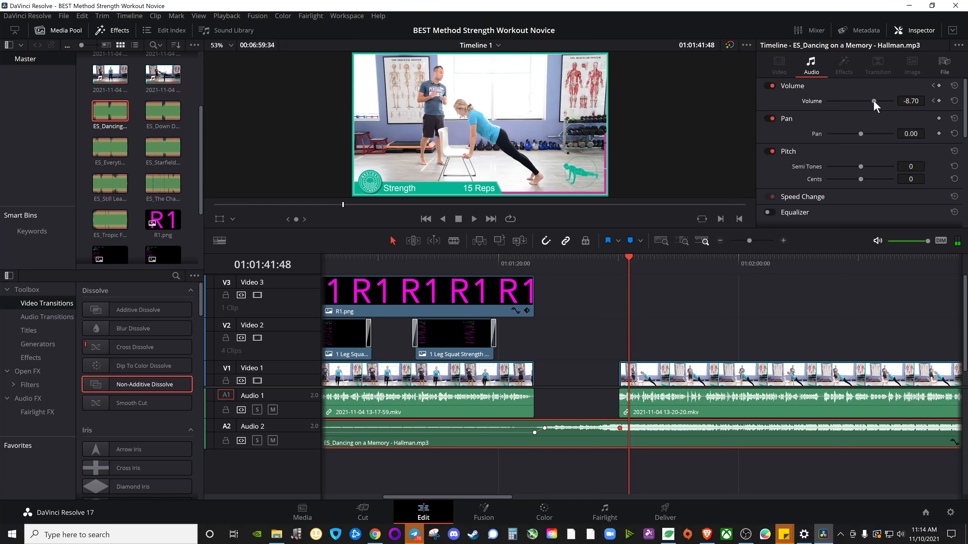
left_click_drag(873, 99, 861, 104)
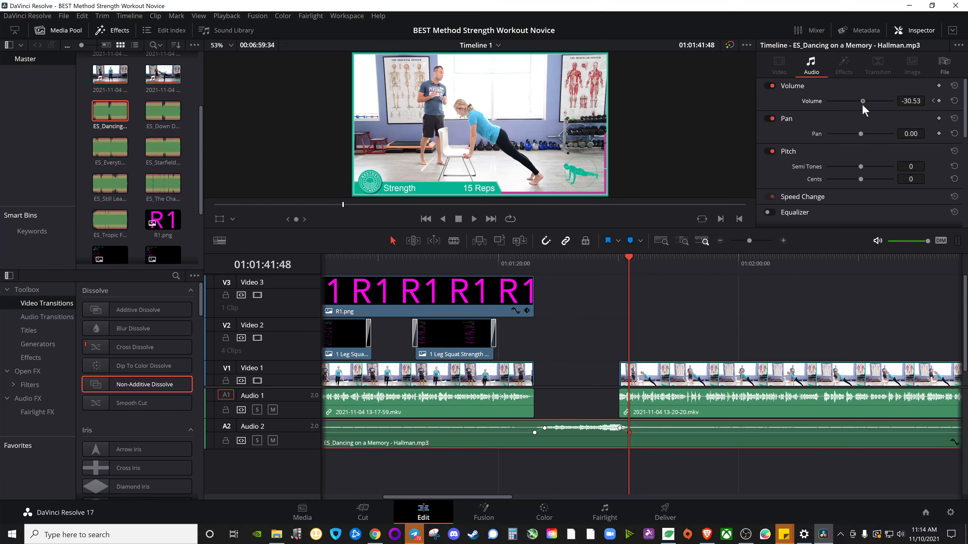
left_click_drag(630, 259, 596, 260)
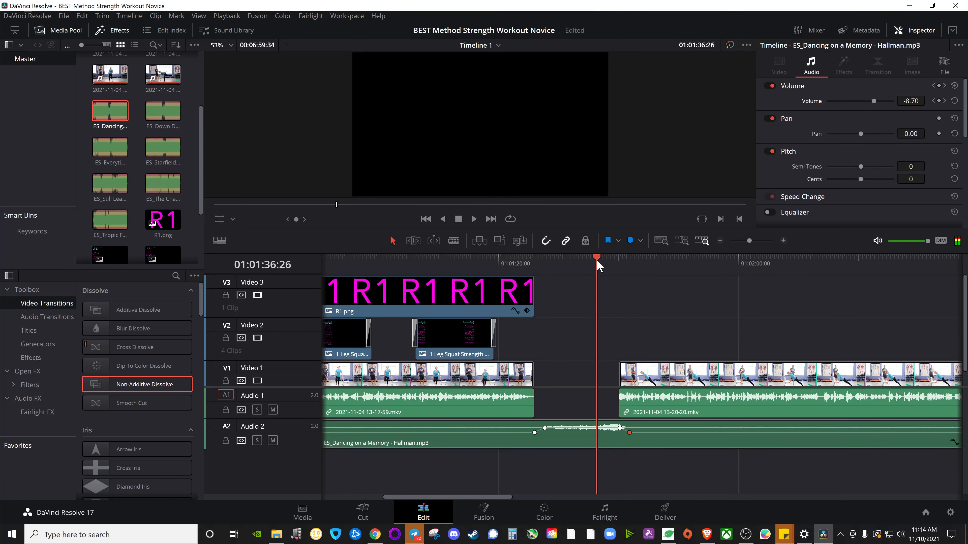
left_click(474, 219)
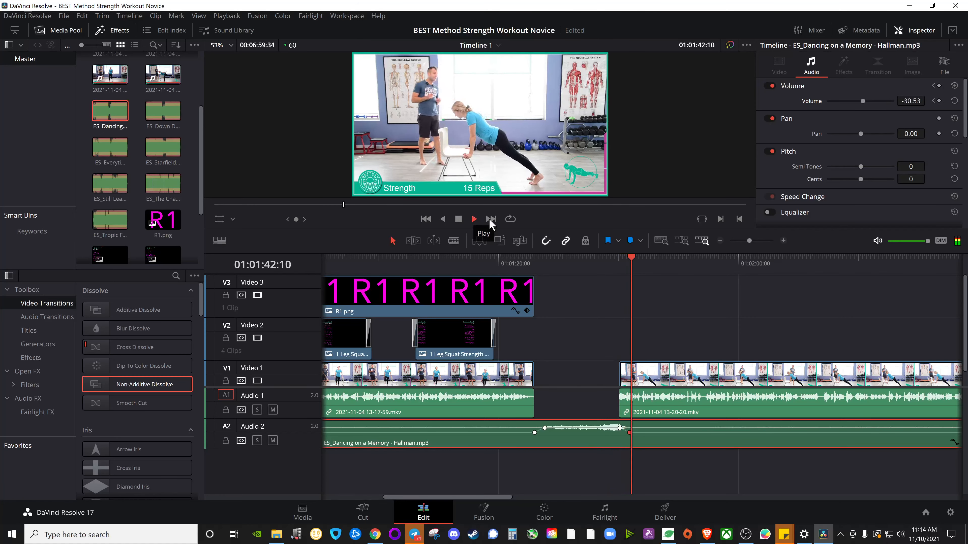
left_click(459, 220)
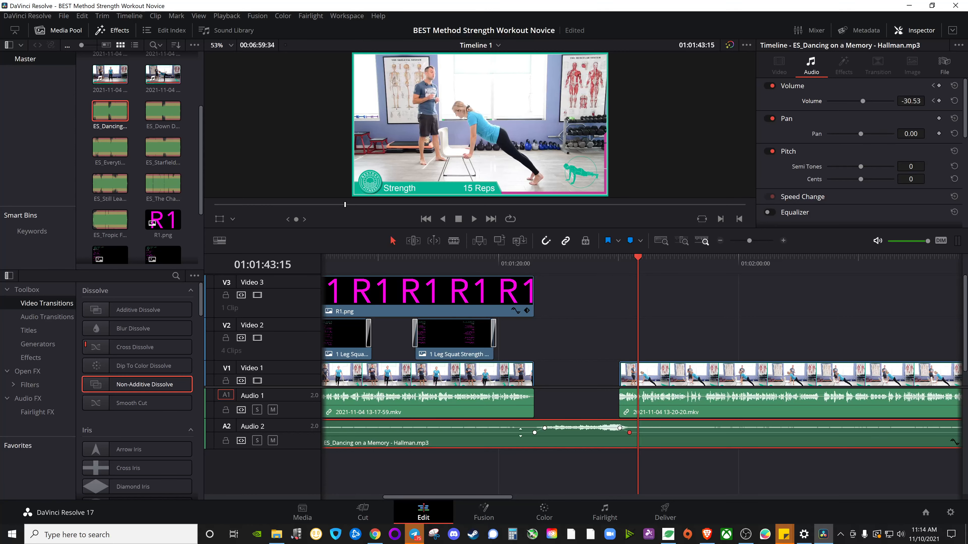
- Bring the "1 leg deatdlift next" image from the Posture- Novice folder onto Video 1 directly after the 1 Leg Squats footage
left_click(276, 535)
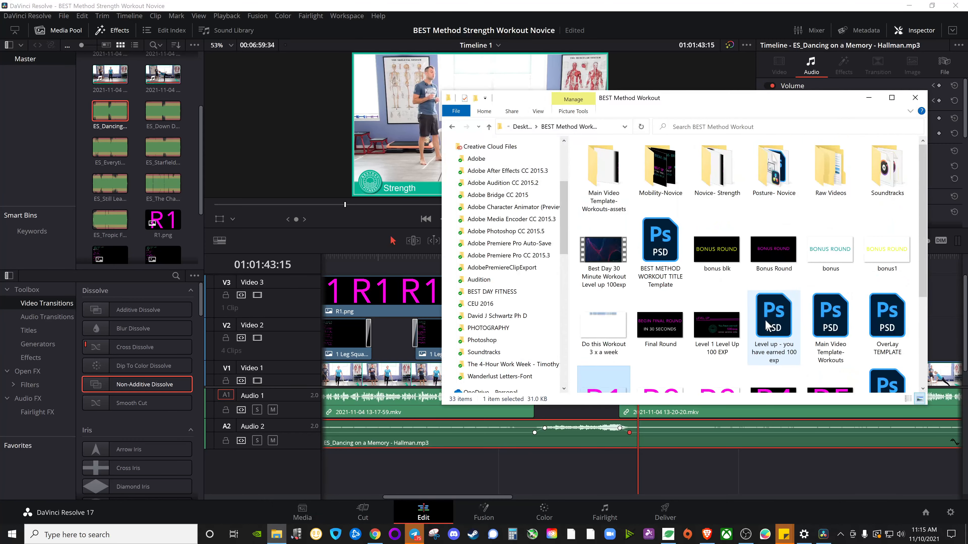
scroll(767, 312, "down", 2)
scroll(752, 301, "up", 2)
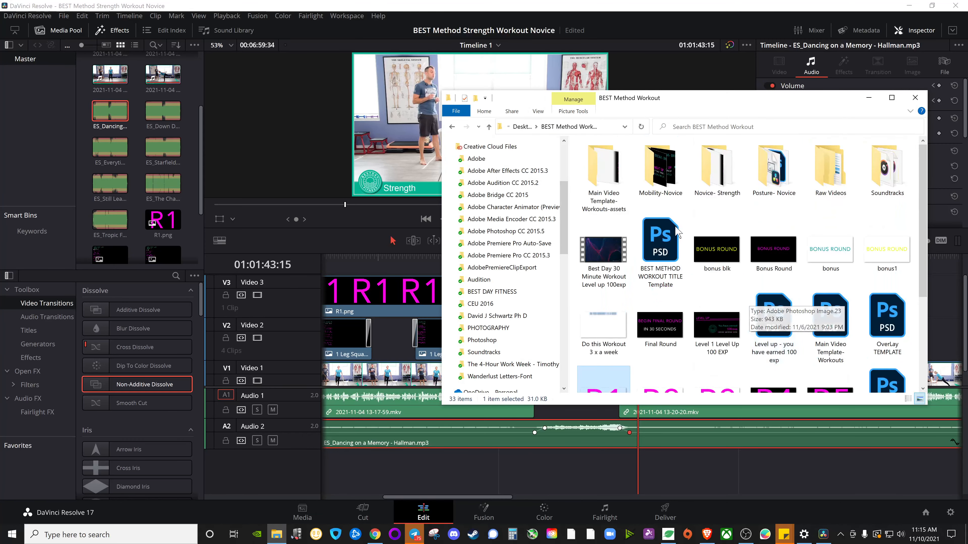
double_click(775, 184)
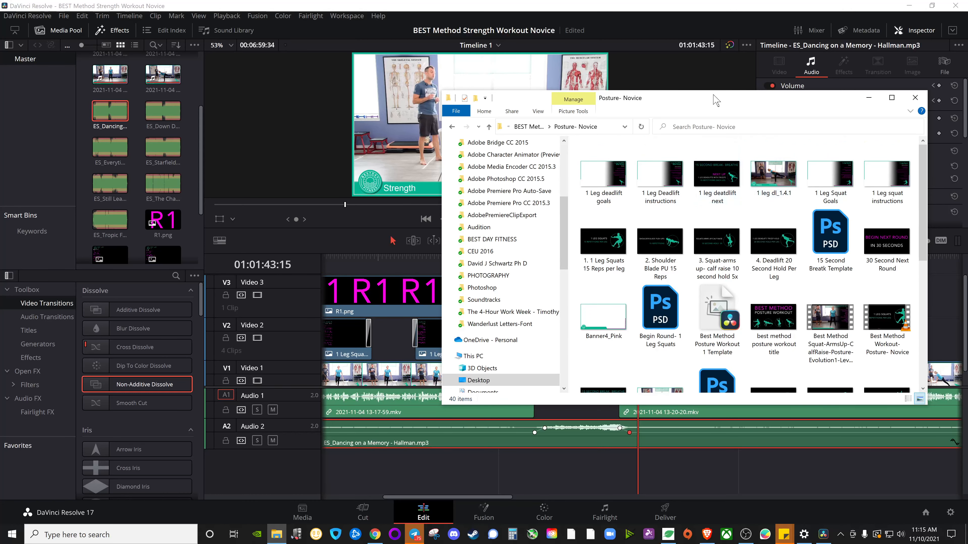
left_click_drag(728, 99, 292, 64)
left_click_drag(280, 143, 552, 411)
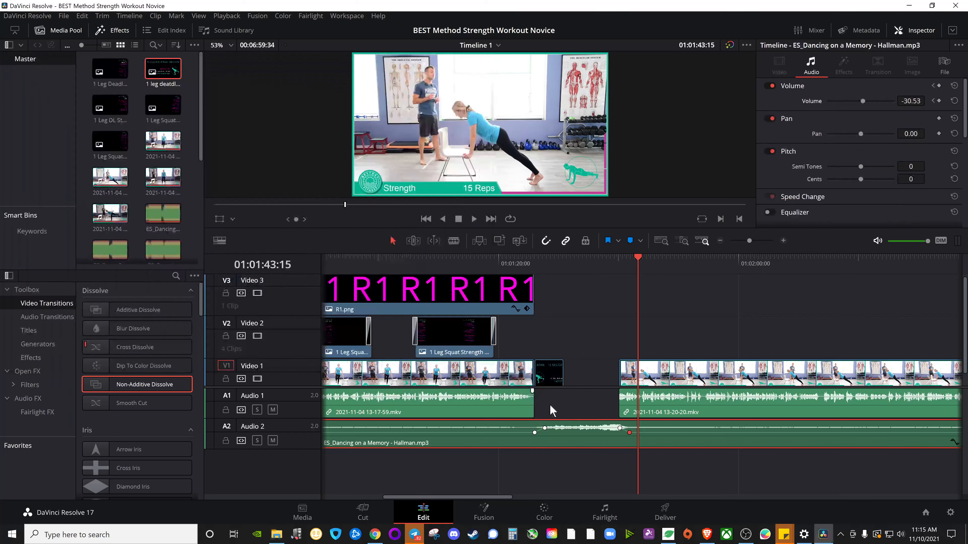
- Select the break image and scrub from the end of the squats footage across the gap to the next exercise clip
left_click(549, 381)
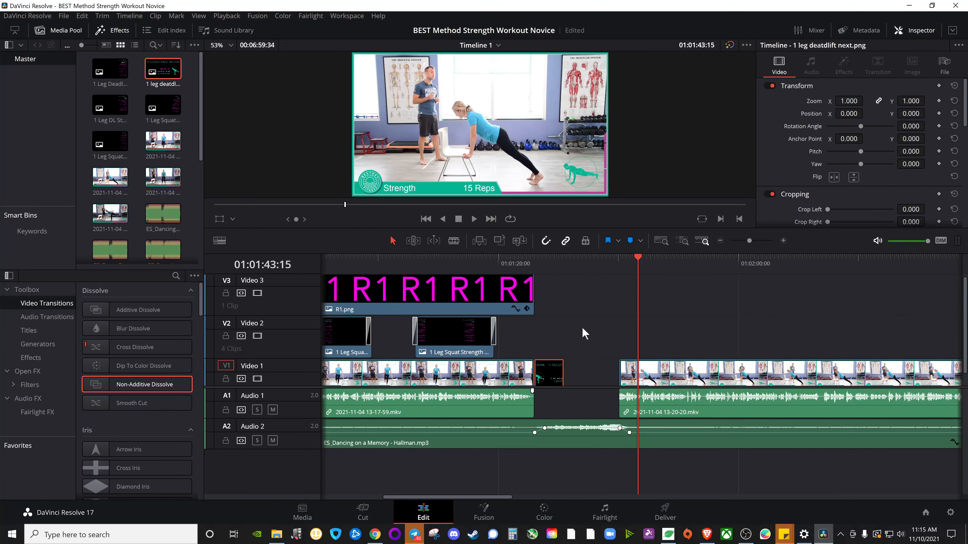
left_click(629, 259)
left_click_drag(630, 259, 534, 260)
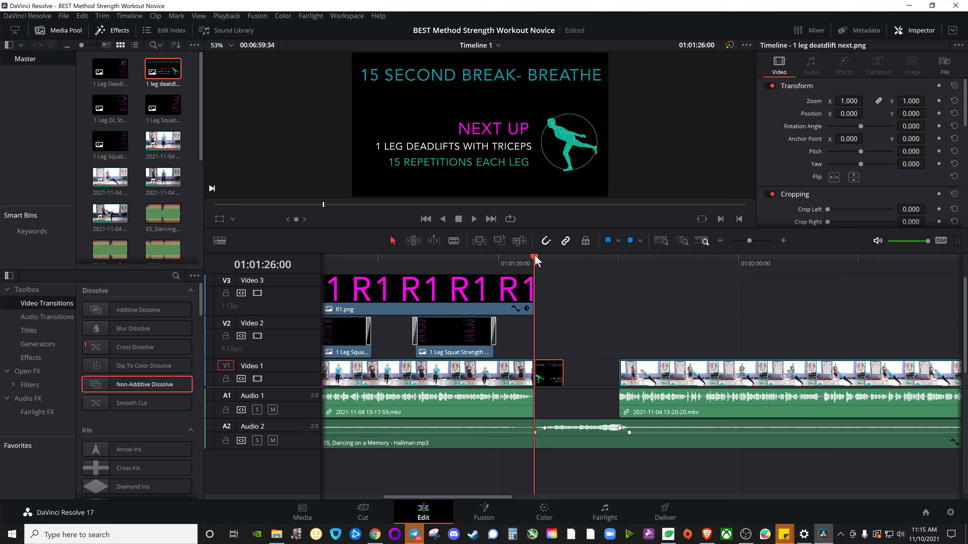
mouse_move(535, 260)
left_mouse_down()
mouse_move(560, 262)
mouse_move(534, 261)
left_mouse_up()
left_click_drag(536, 260, 558, 260)
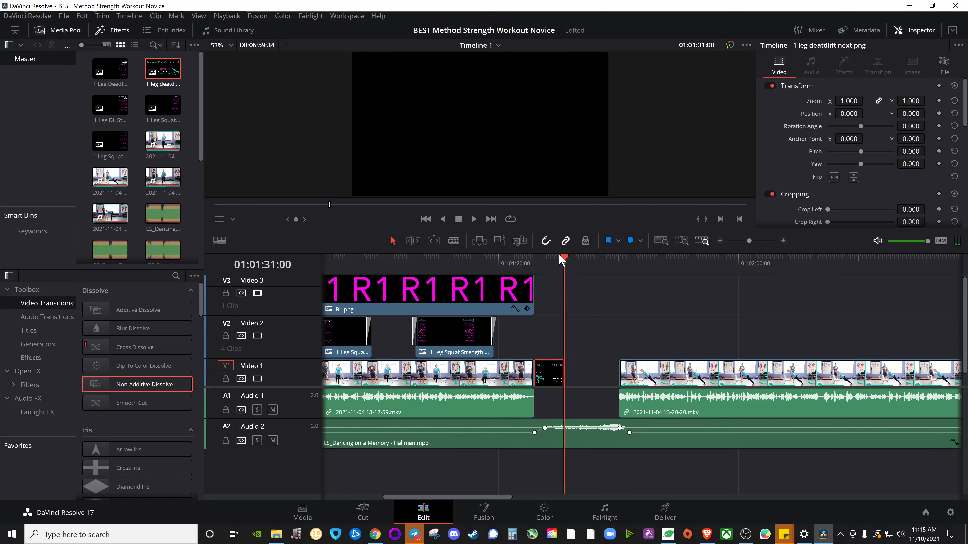
left_click_drag(571, 260, 614, 259)
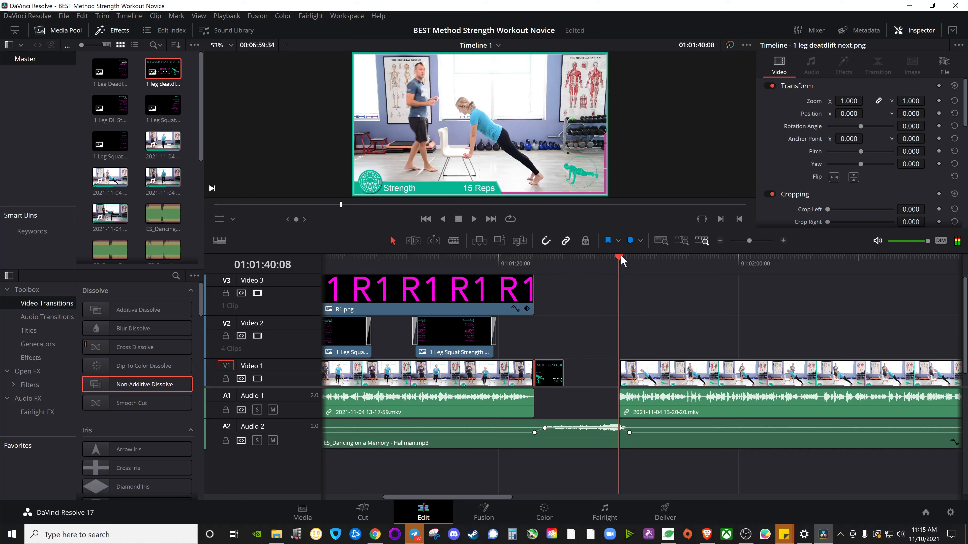
- Move the second exercise clip to start at 01:01:41:59 and extend the break image to fill the gap before it
left_click_drag(625, 256, 629, 258)
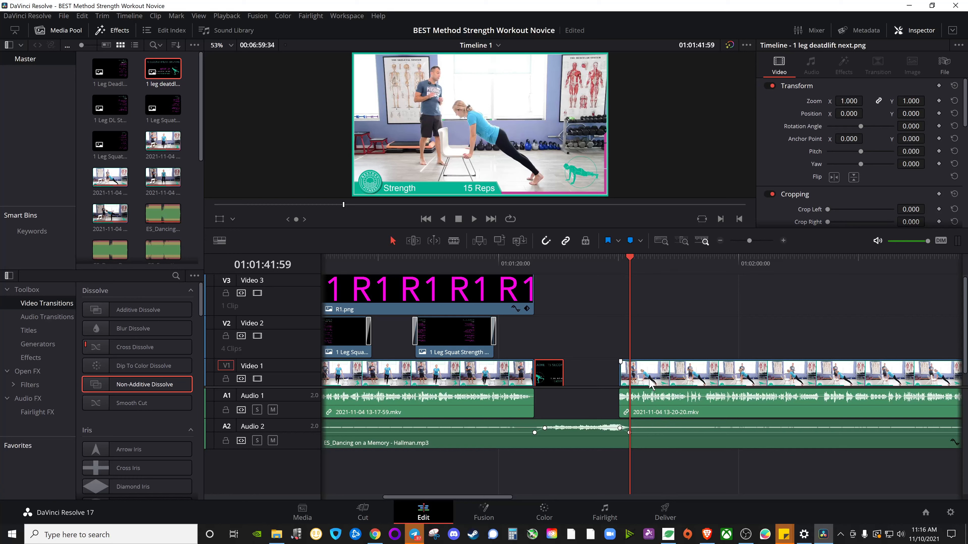
left_click_drag(649, 382, 660, 385)
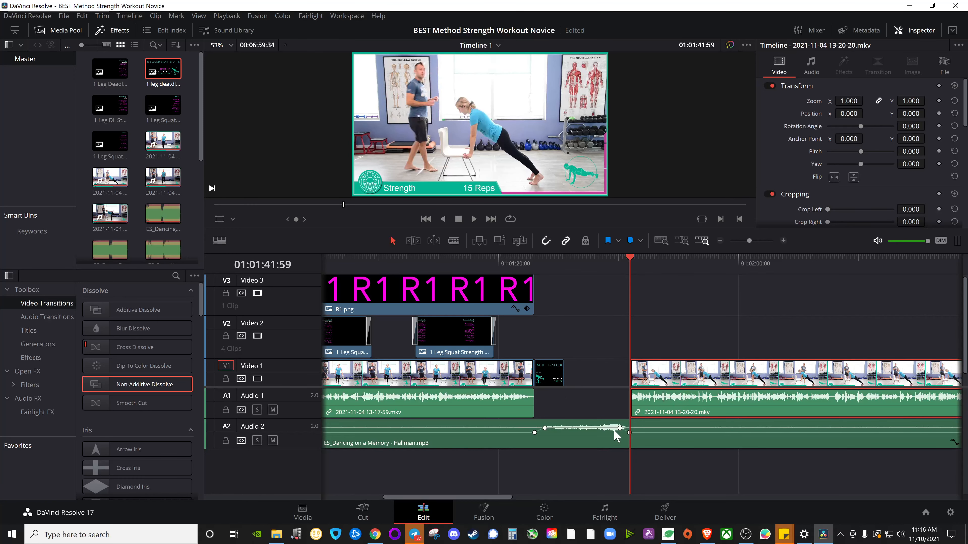
left_click(557, 381)
left_click_drag(562, 376, 628, 376)
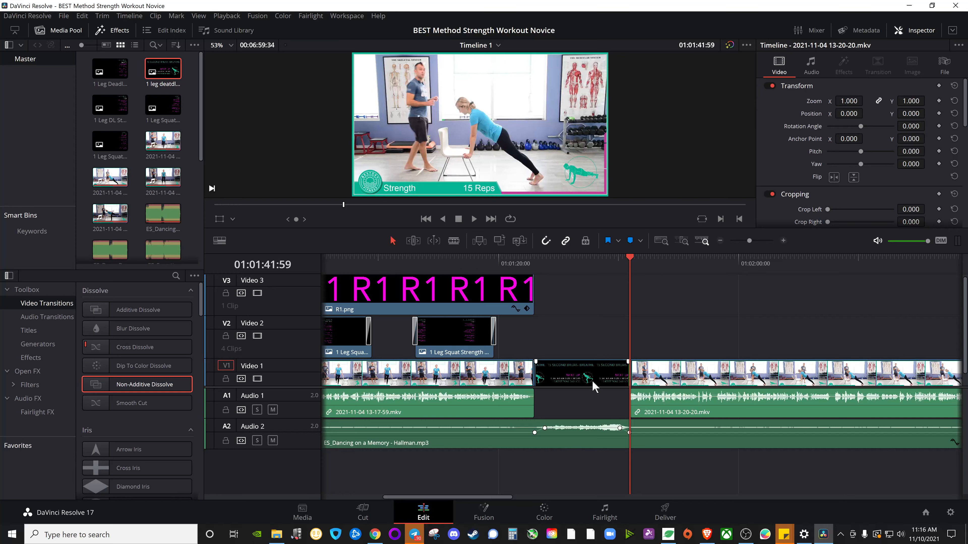
- Play the timeline from the middle of the break image into the start of the second exercise clip
mouse_move(628, 261)
left_mouse_down()
mouse_move(538, 267)
mouse_move(624, 262)
left_mouse_up()
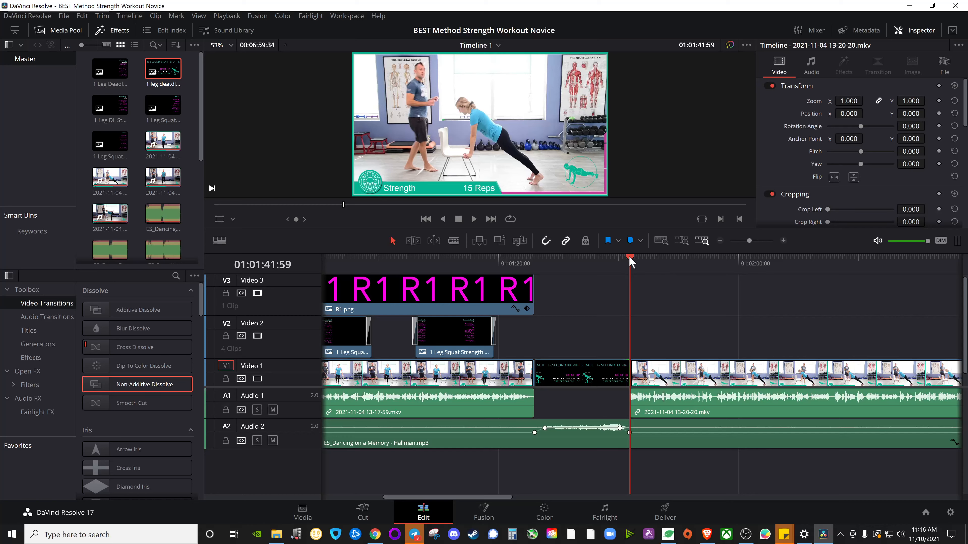
left_click_drag(630, 263, 597, 258)
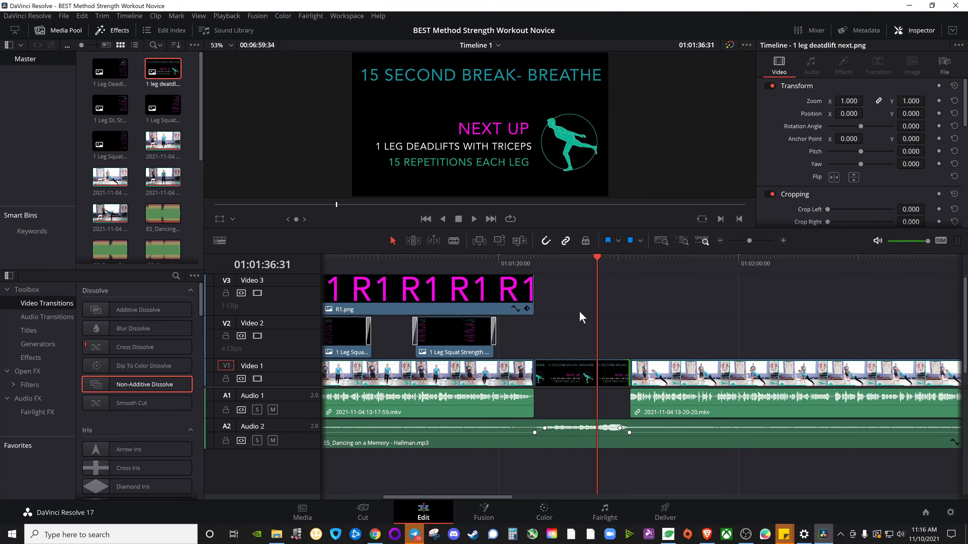
left_click(473, 219)
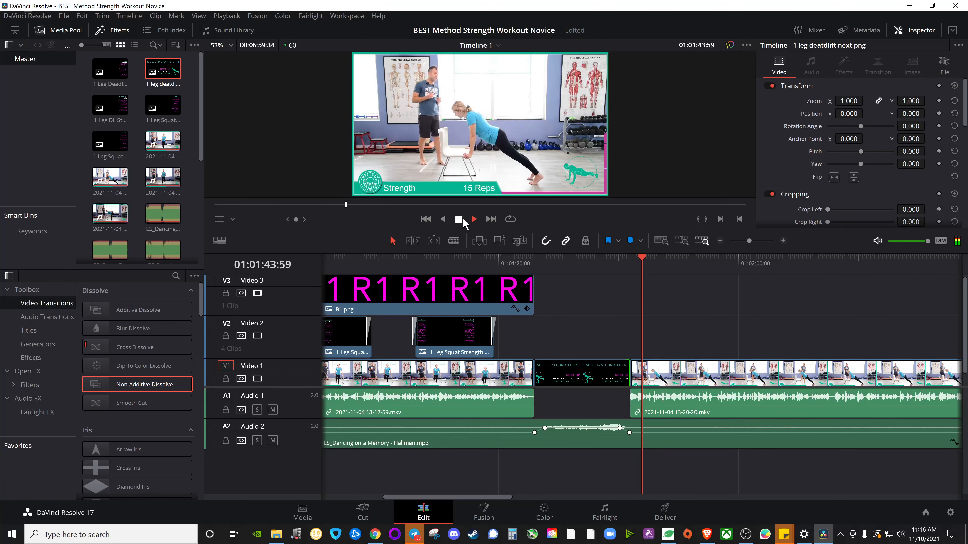
left_click(461, 221)
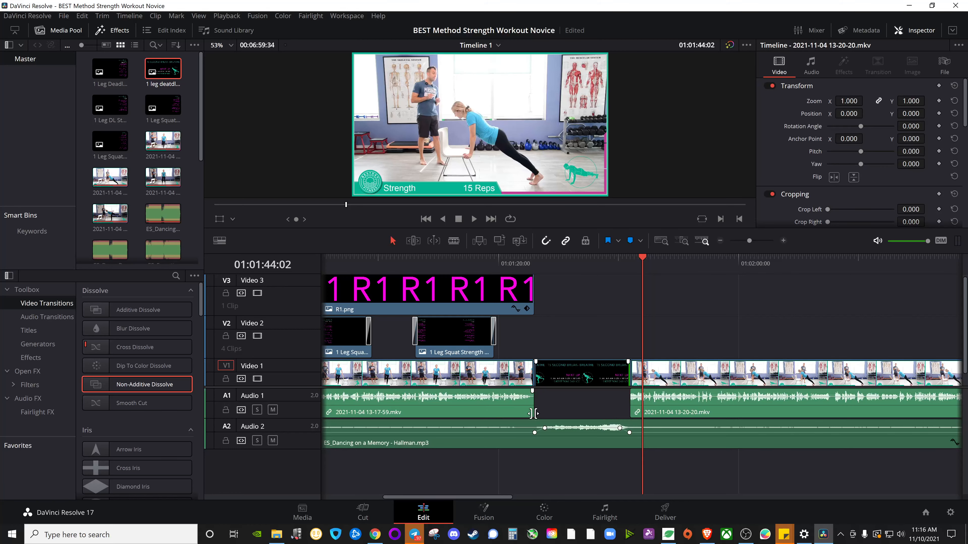
- Copy the first exercise's R1 image and four Video 2 overlays and paste them at 01:01:44:02 above the second exercise clip
scroll(533, 413, "down", 4)
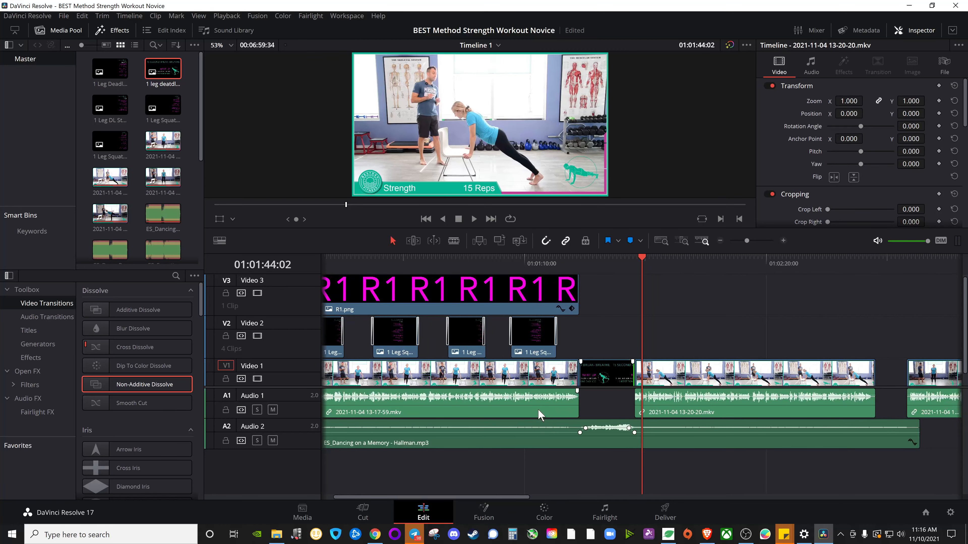
scroll(539, 414, "down", 2)
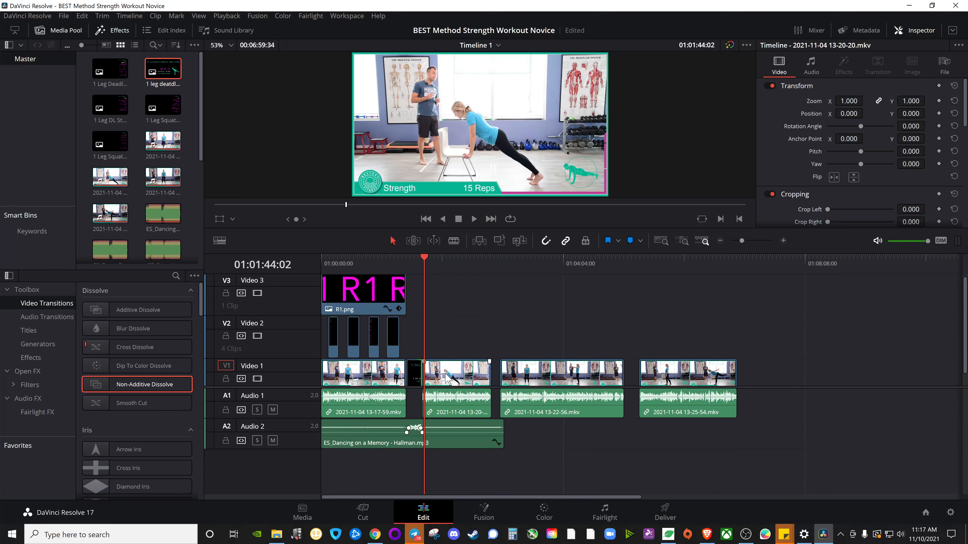
left_click_drag(412, 286, 325, 362)
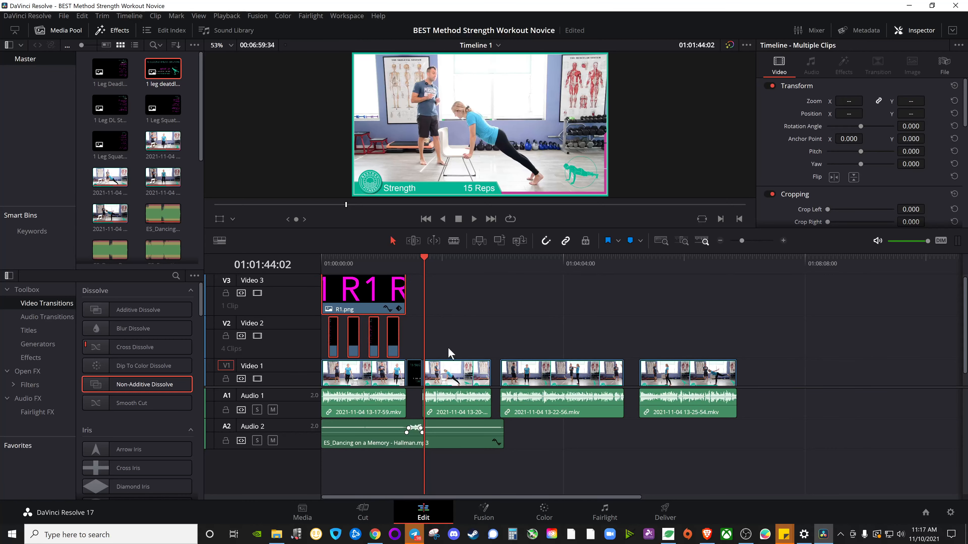
right_click(374, 303)
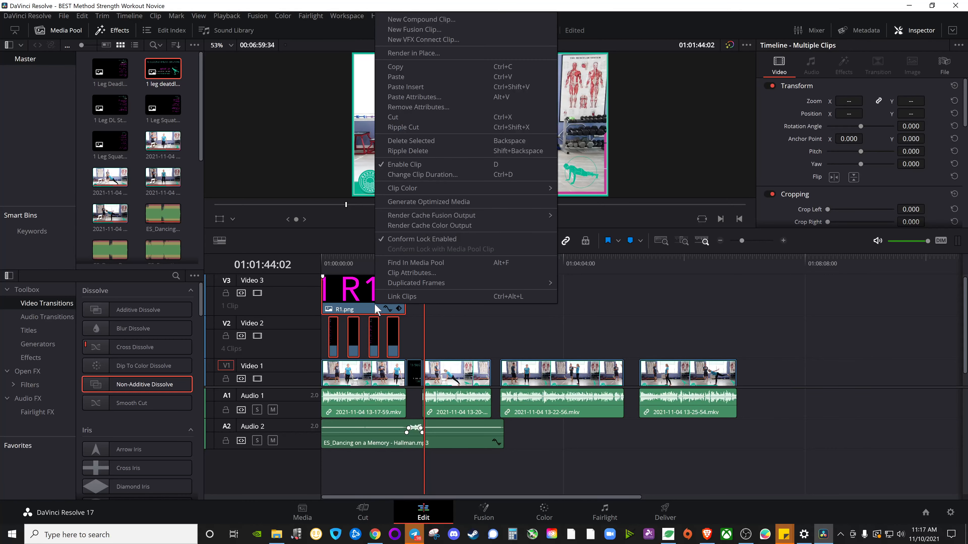
left_click(407, 68)
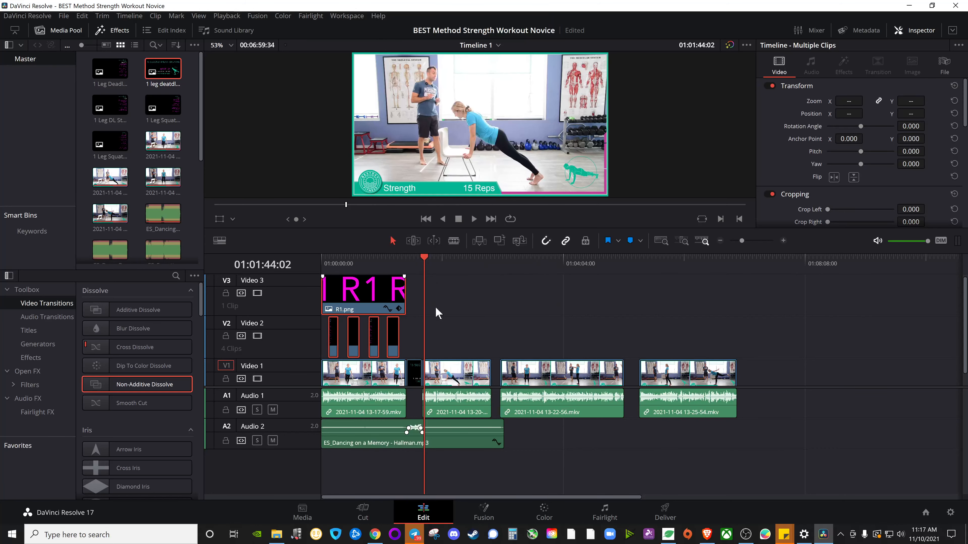
key("ctrl+v")
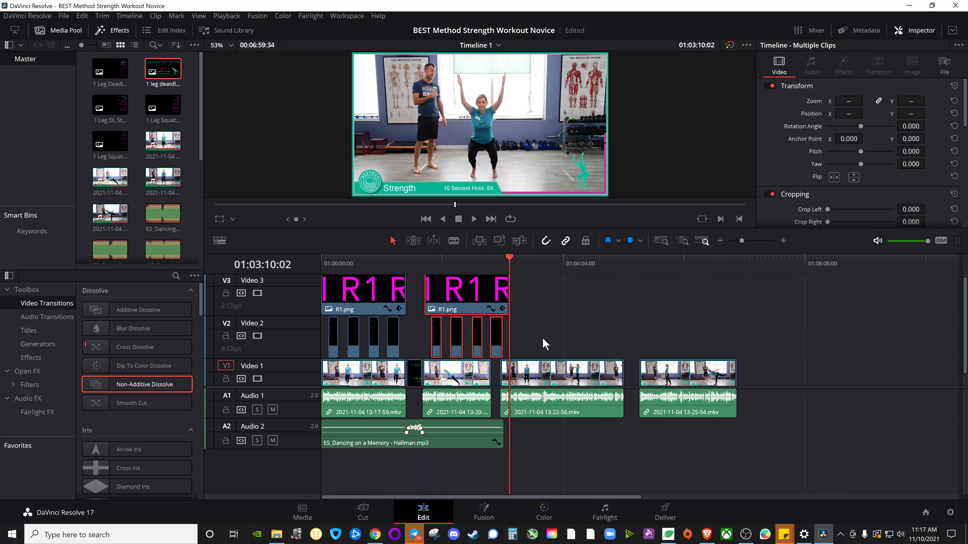
- Paste two more sets of the R1 and Video 2 overlays, aligning the last set with the start of the fourth exercise clip
left_click(559, 348)
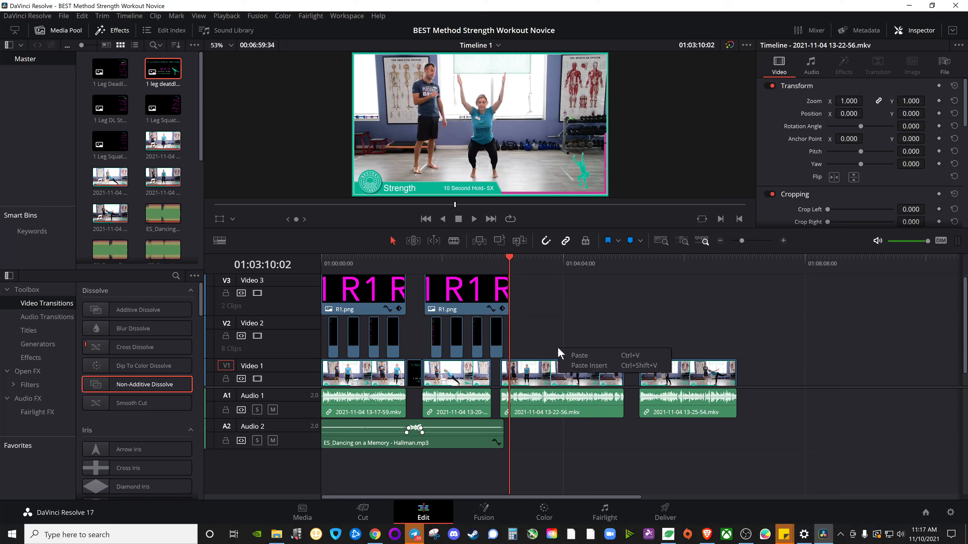
key("ctrl+v")
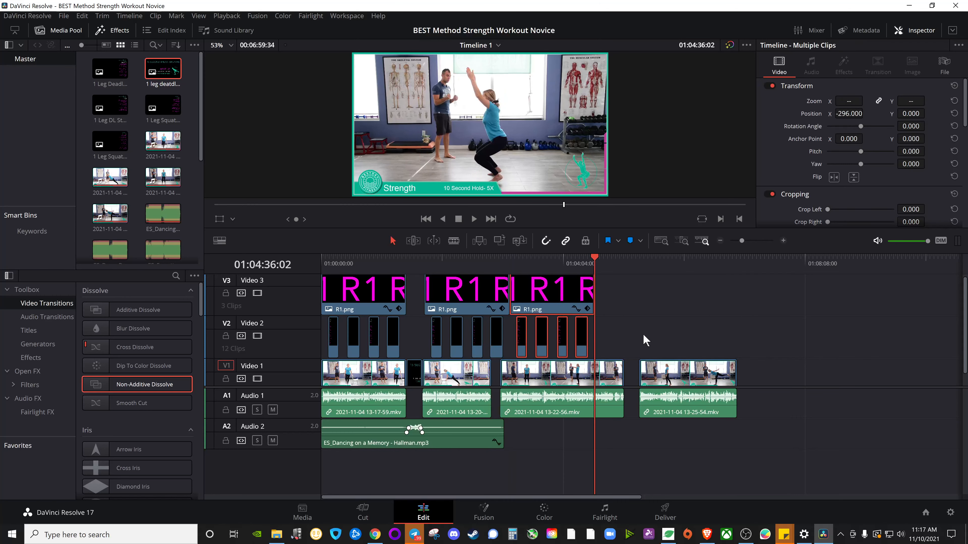
left_click(678, 345)
key("ctrl+v")
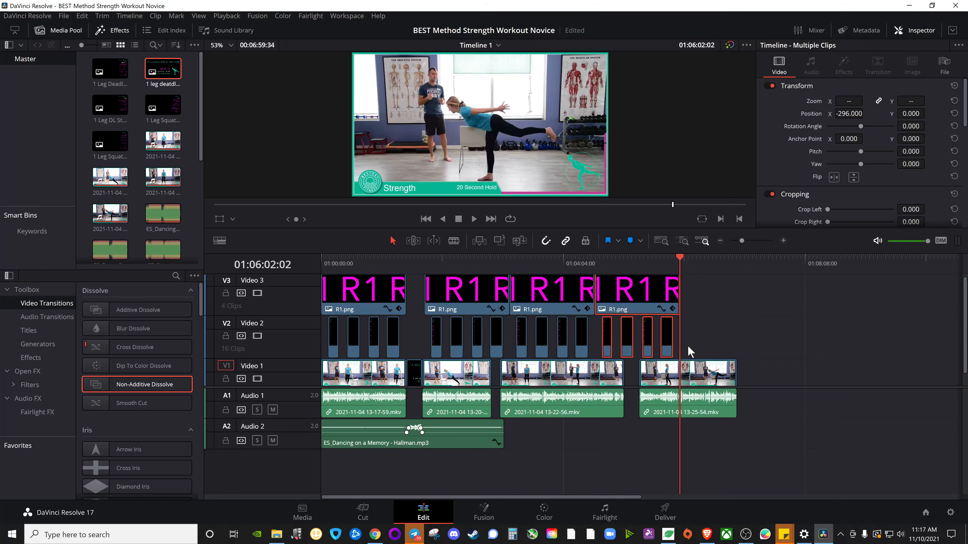
left_click_drag(629, 294, 673, 295)
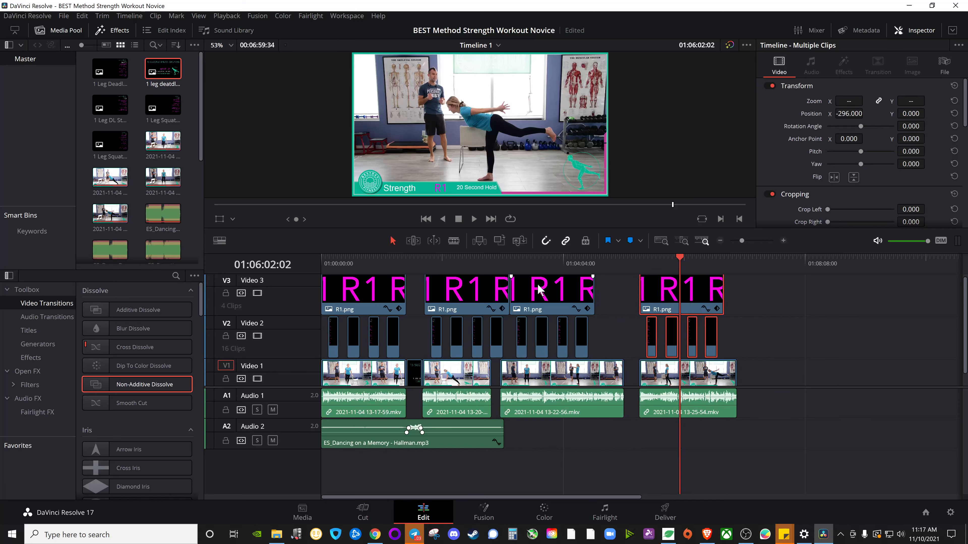
mouse_move(535, 293)
left_mouse_down()
mouse_move(560, 294)
mouse_move(535, 295)
left_mouse_up()
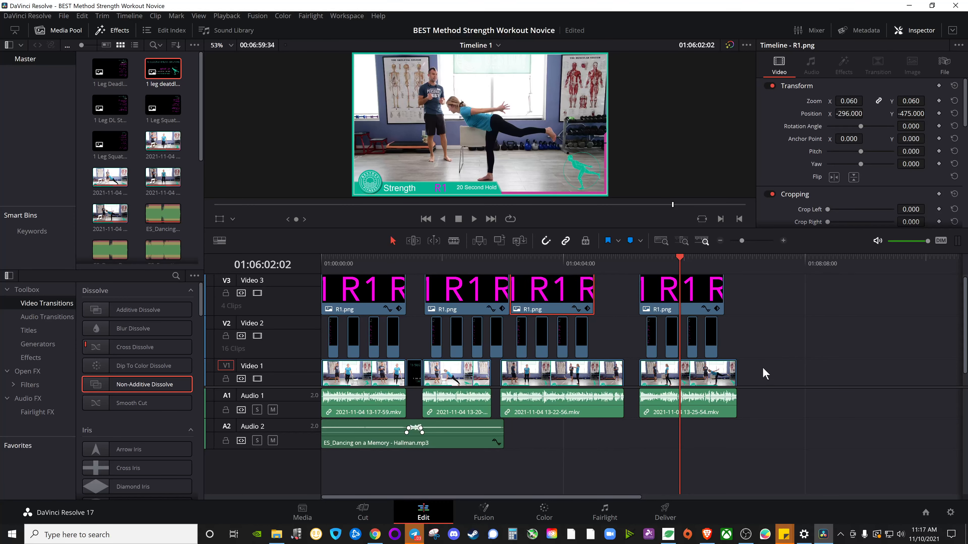
- Copy every clip, overlay and audio track of the first round and paste the whole round at 01:07:17:18
left_click(775, 381)
left_click_drag(724, 475, 360, 293)
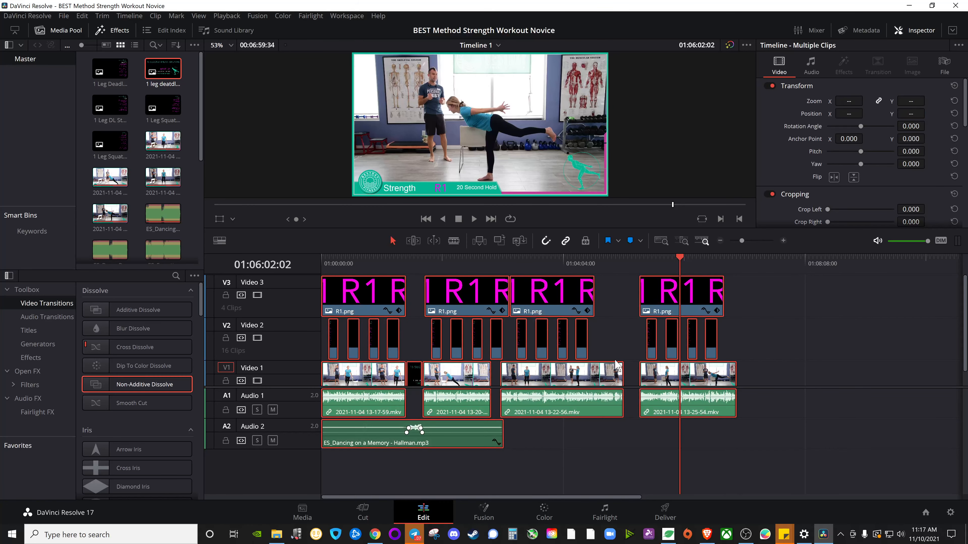
right_click(652, 297)
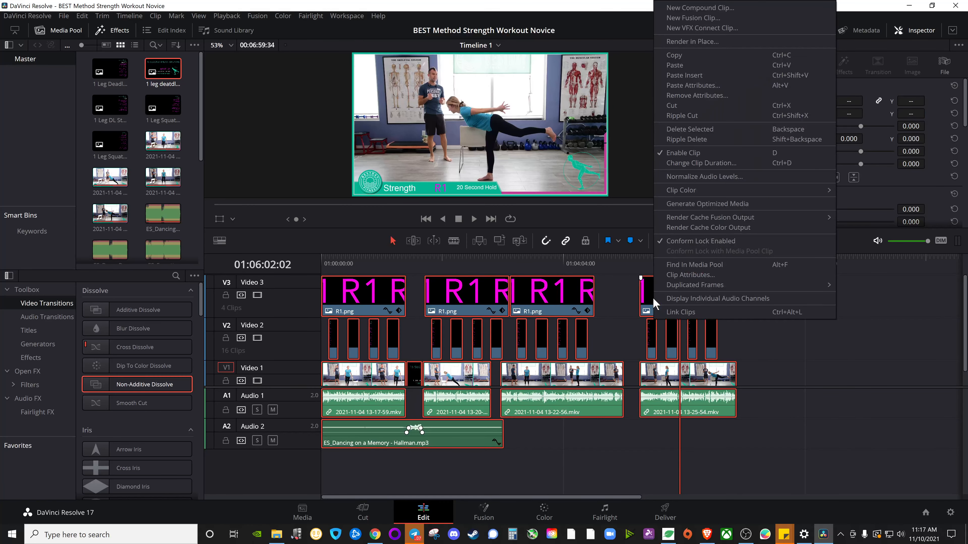
left_click(690, 61)
left_click_drag(680, 257, 756, 269)
left_click(783, 383)
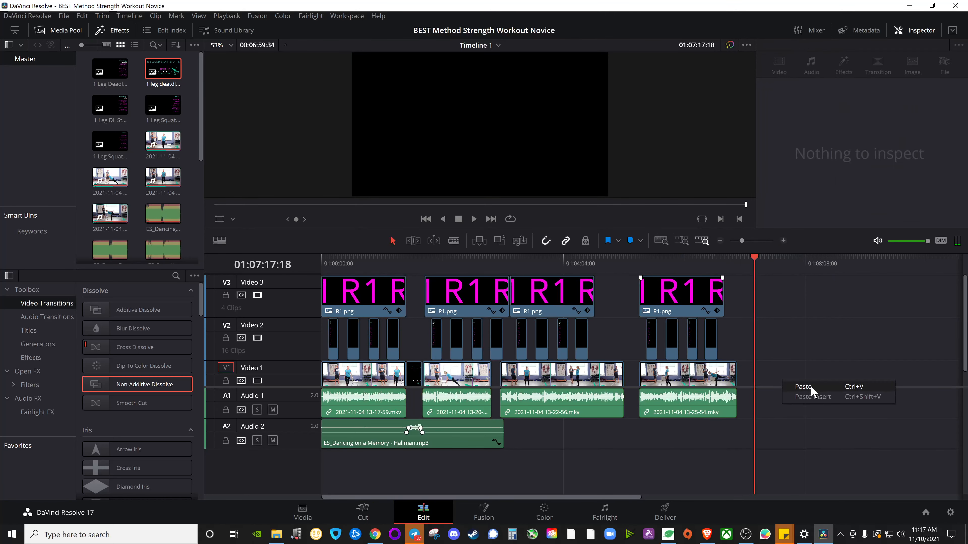
key("ctrl+v")
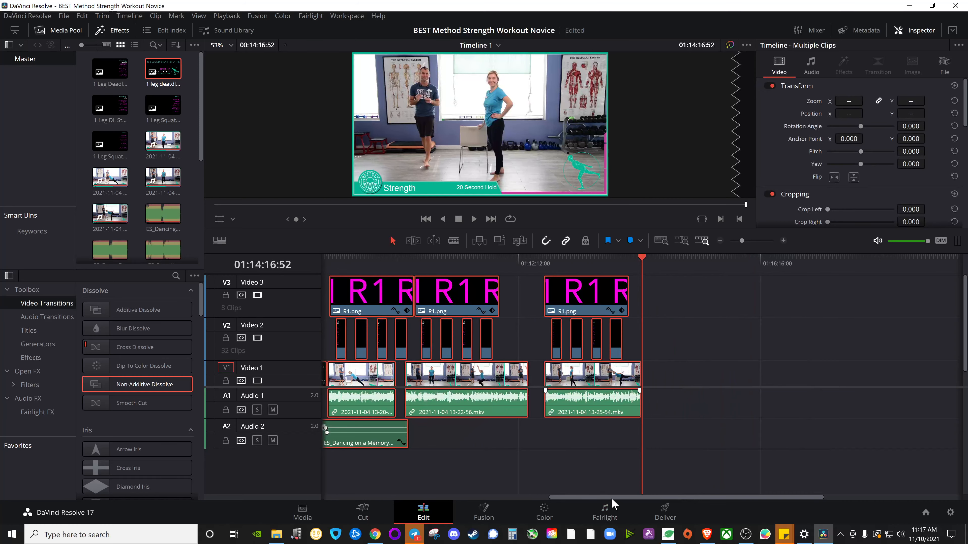
- Review both rounds across the full timeline and remove the pasted duplicate round
left_click_drag(611, 498, 530, 465)
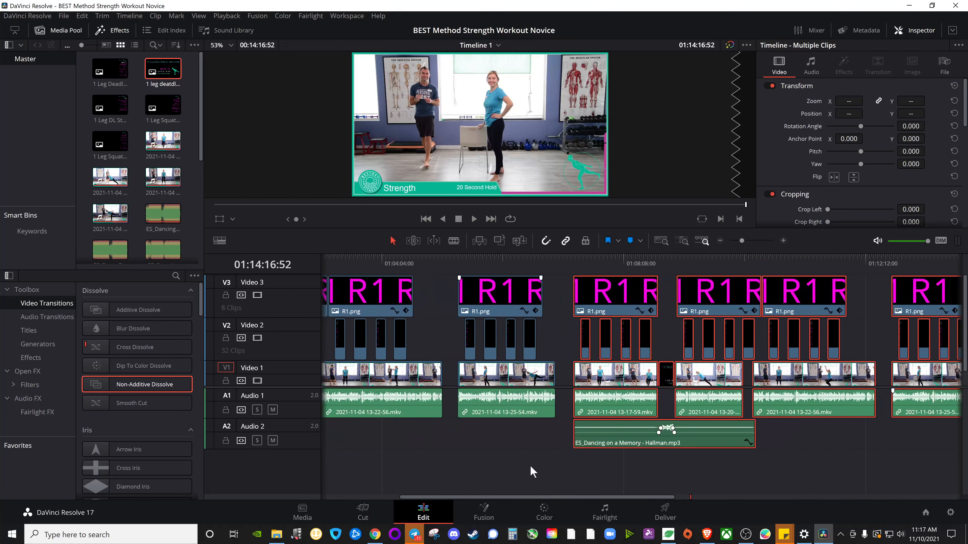
key("ctrl+minus")
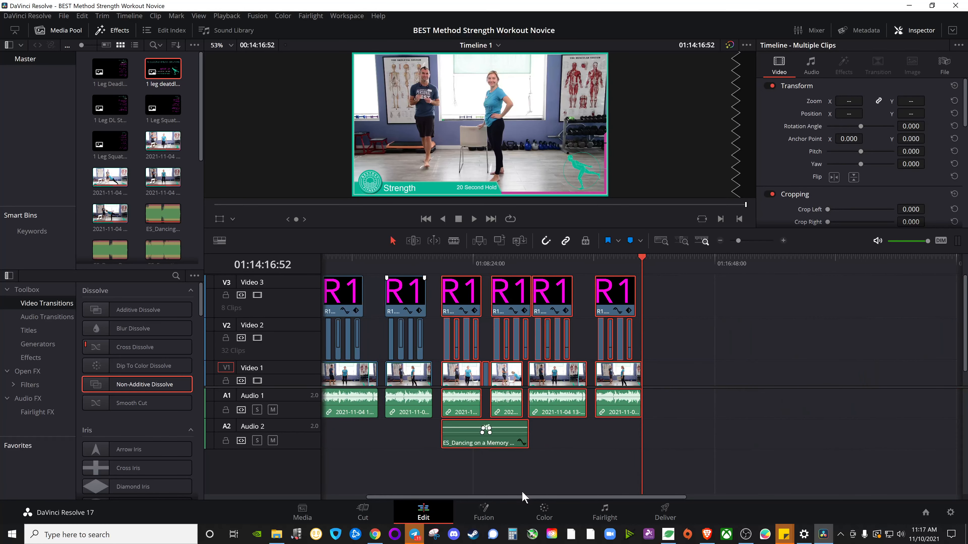
left_click_drag(522, 497, 446, 496)
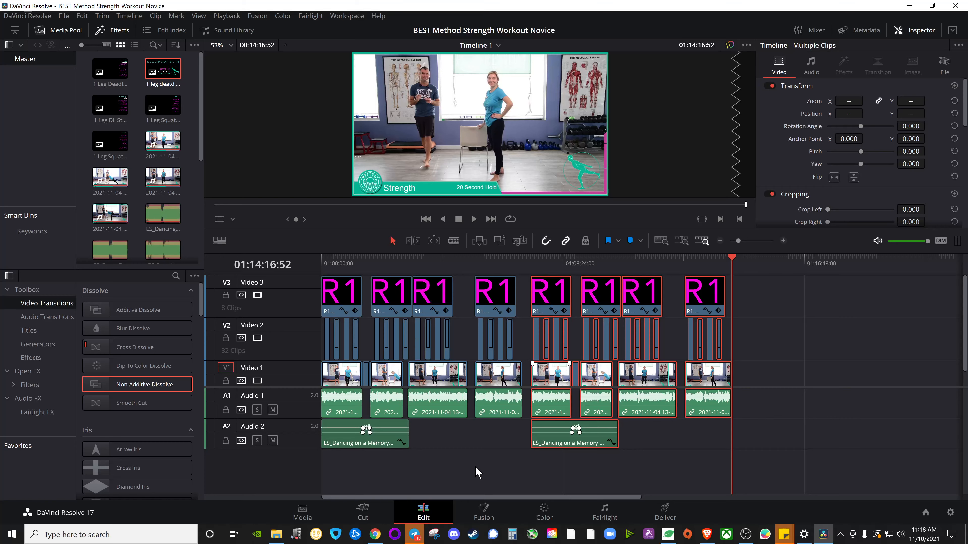
key("Delete")
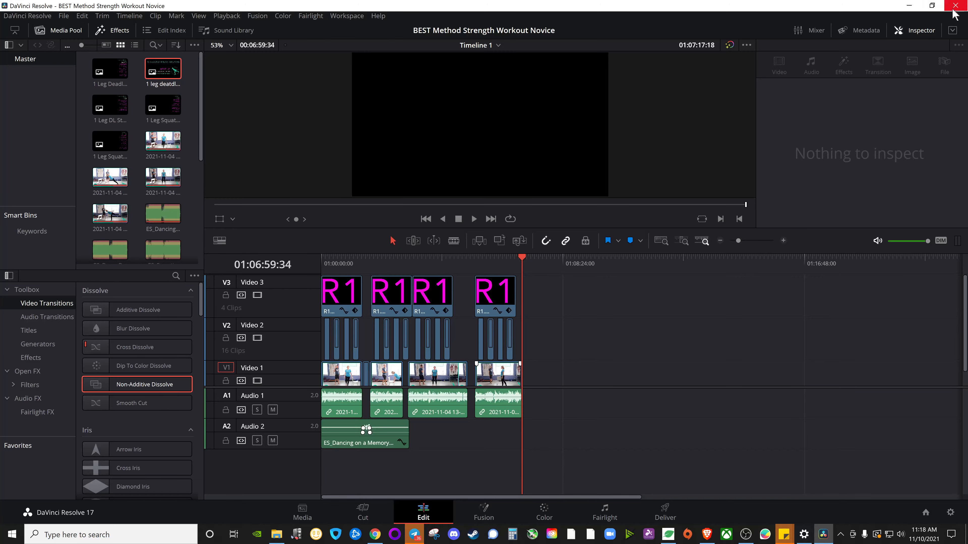
left_click(910, 6)
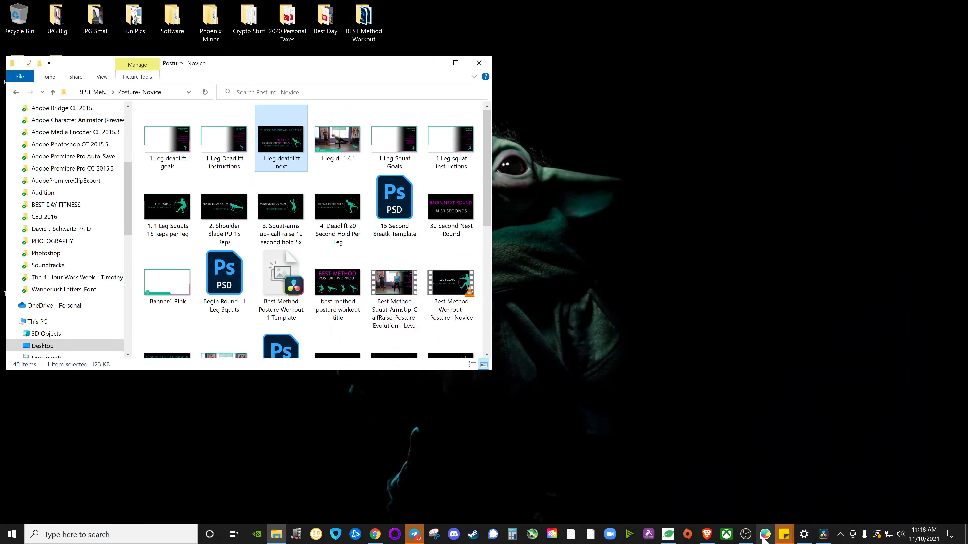
left_click(747, 536)
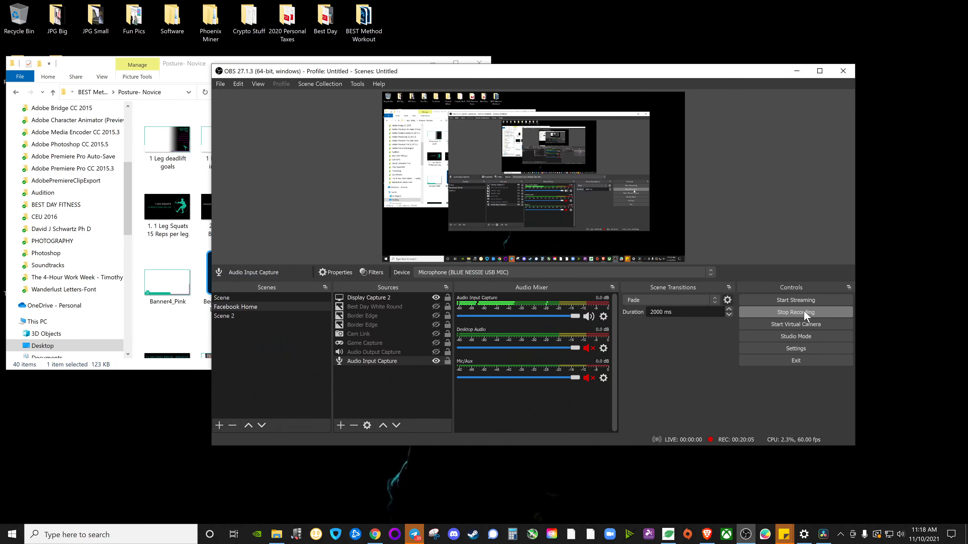